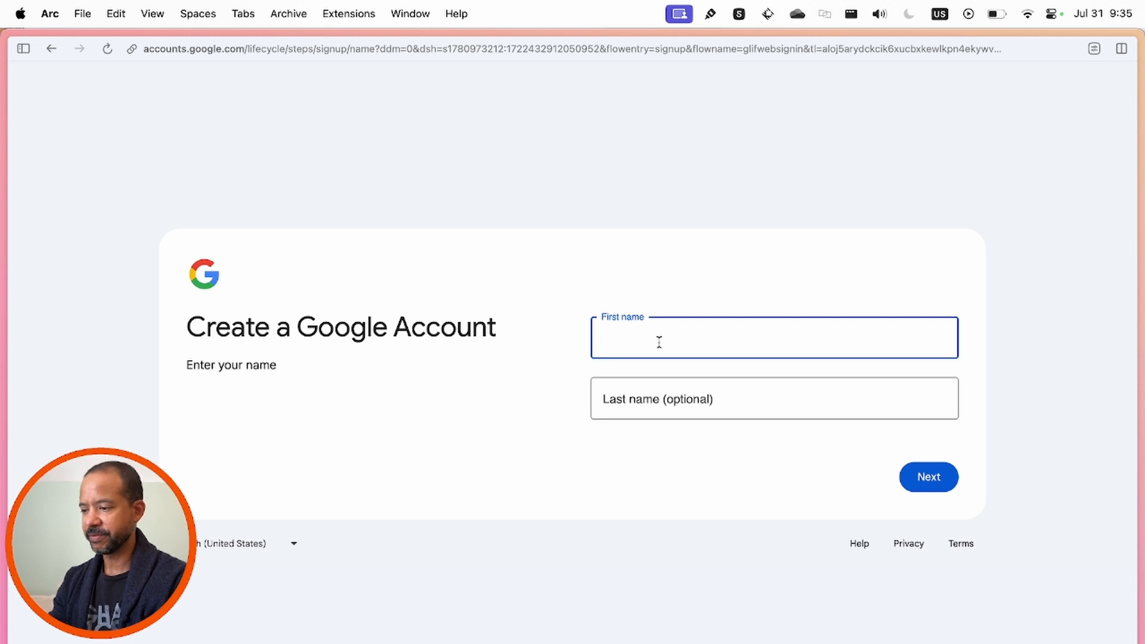
# Step: Fill in the account holder's first and last name for the new Google Account and continue
pyautogui.write('Jason')
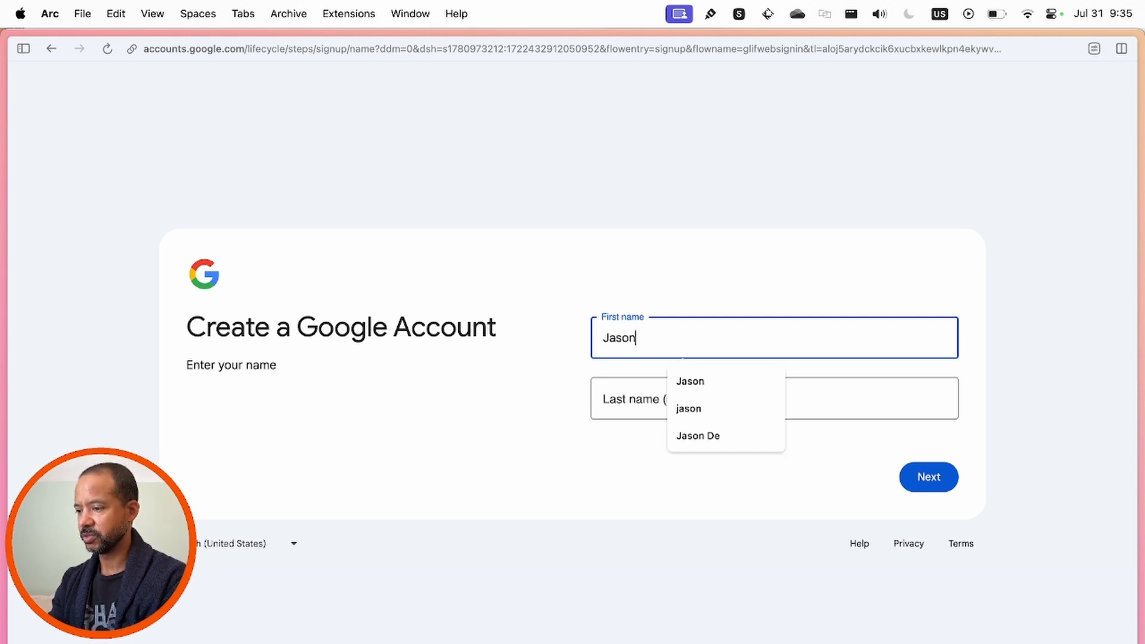
pyautogui.press('Tab')
pyautogui.write('teset')
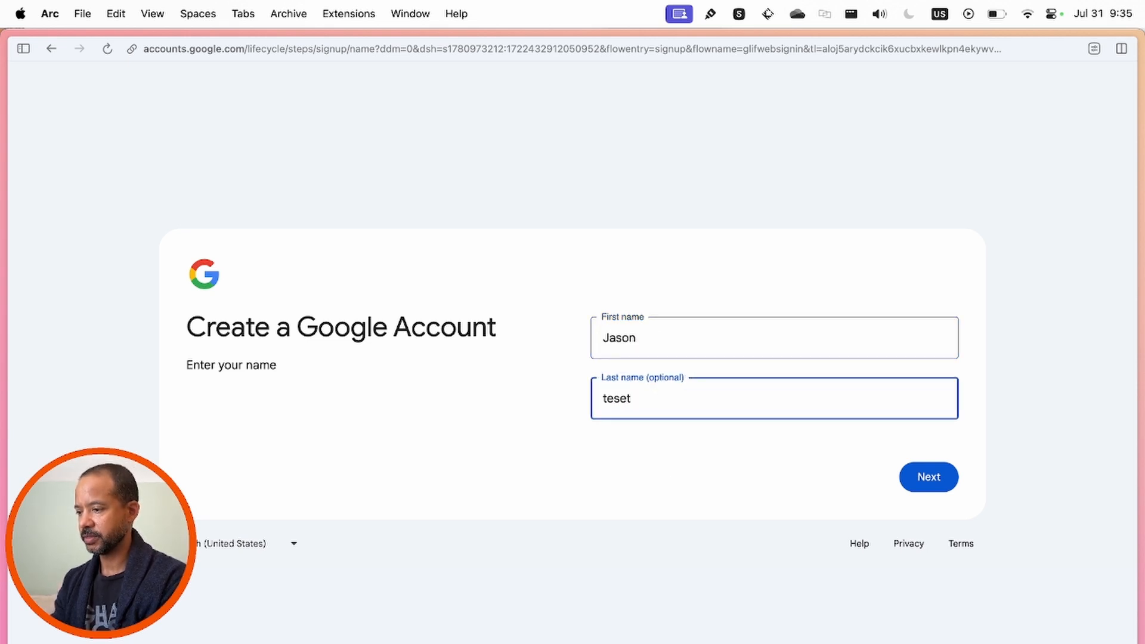
pyautogui.click(918, 476)
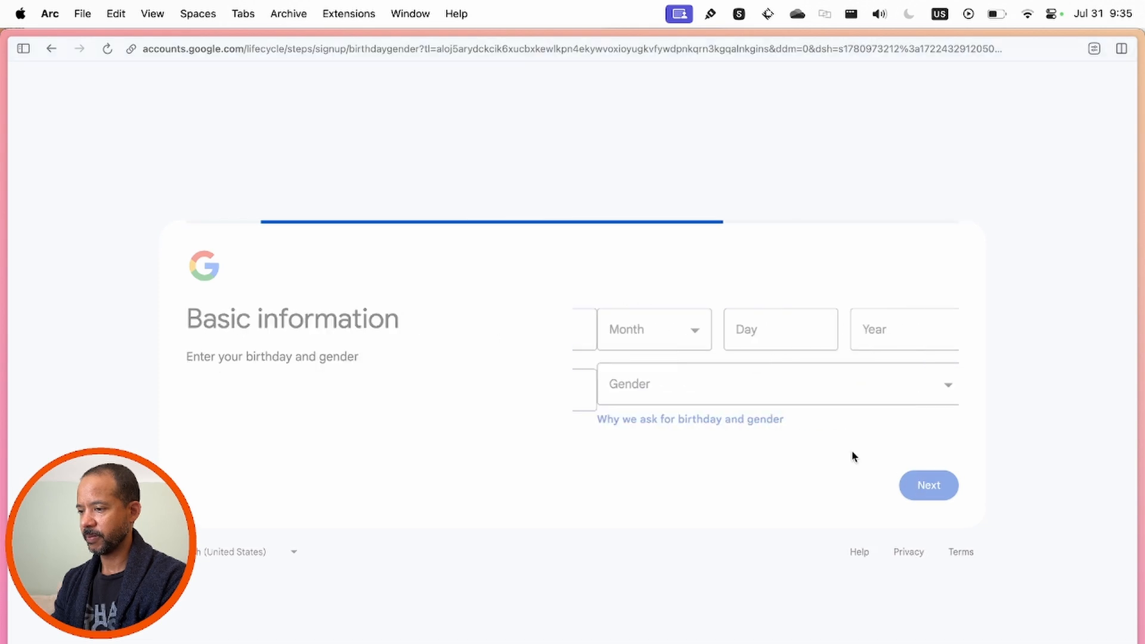
# Step: Enter the date of birth, set the gender to Male, and continue the account sign-up
pyautogui.click(678, 342)
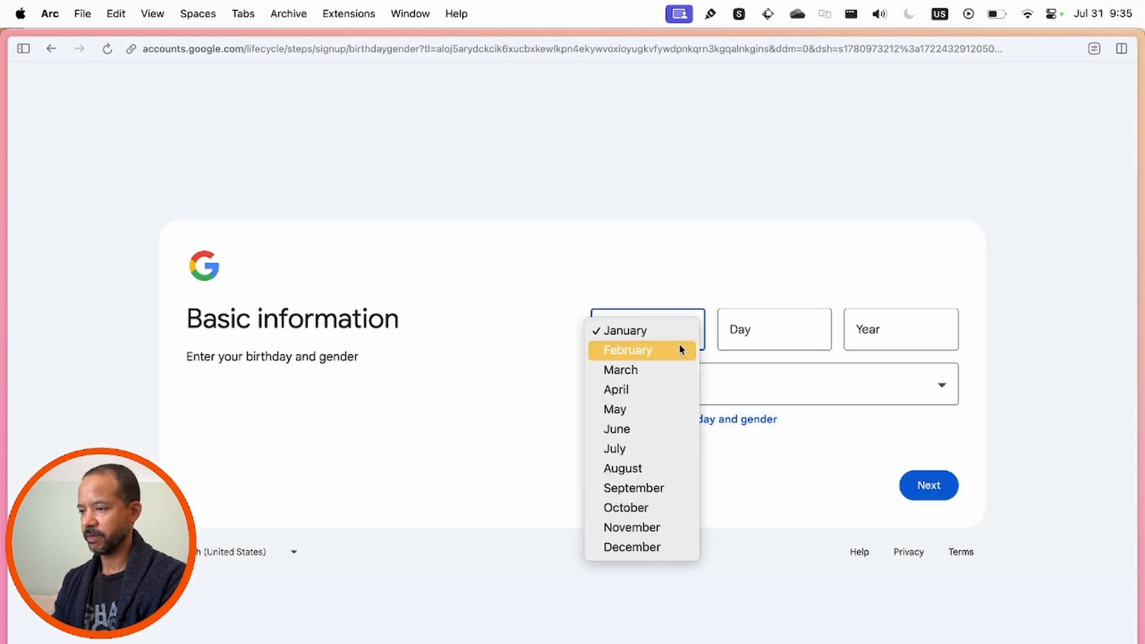
pyautogui.click(644, 329)
pyautogui.click(795, 338)
pyautogui.write('1')
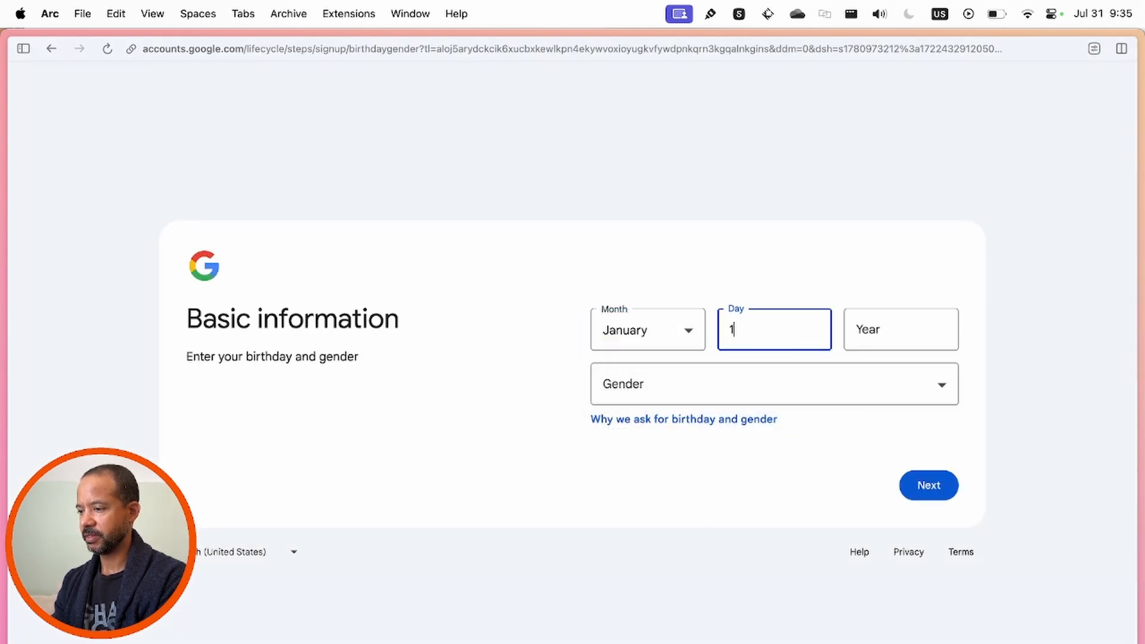
pyautogui.click(852, 338)
pyautogui.write('1901')
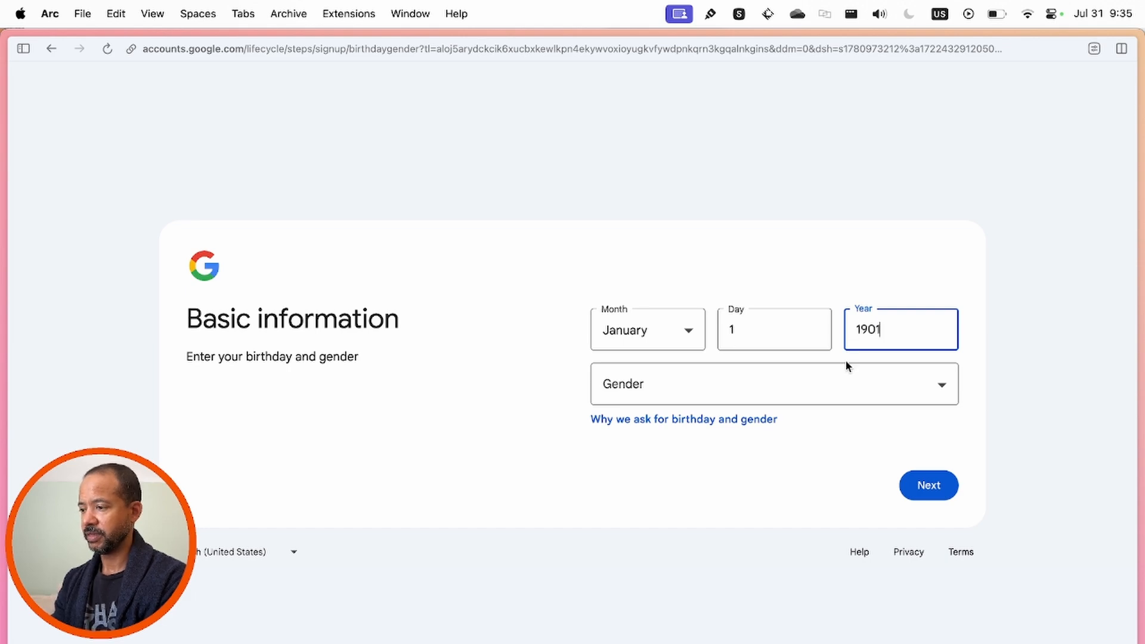
pyautogui.click(738, 382)
pyautogui.click(695, 409)
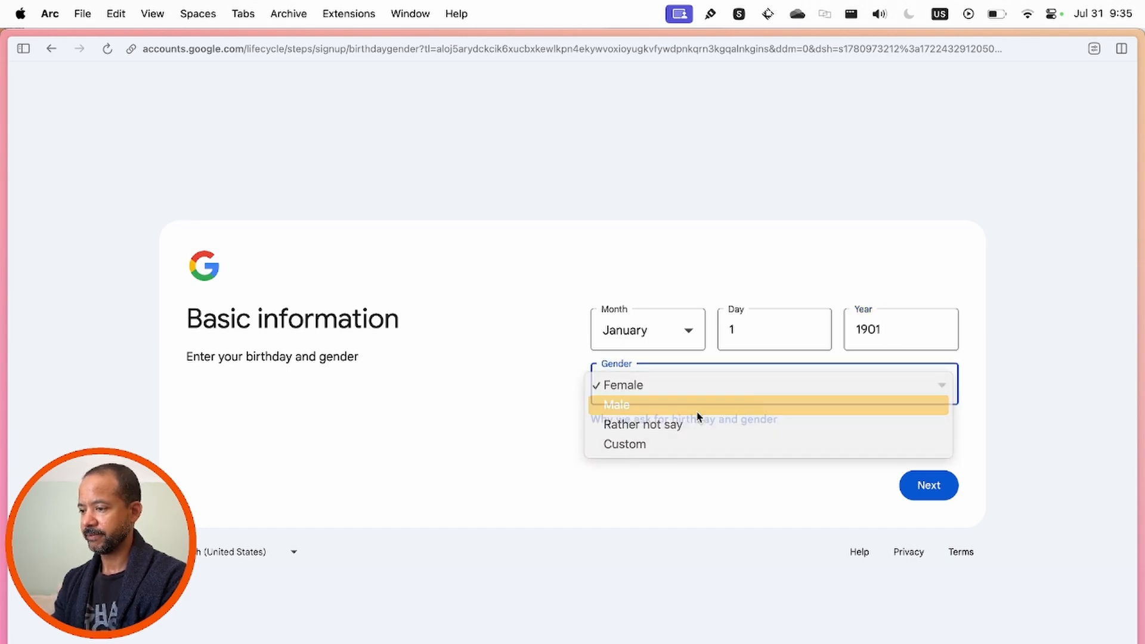
pyautogui.click(913, 484)
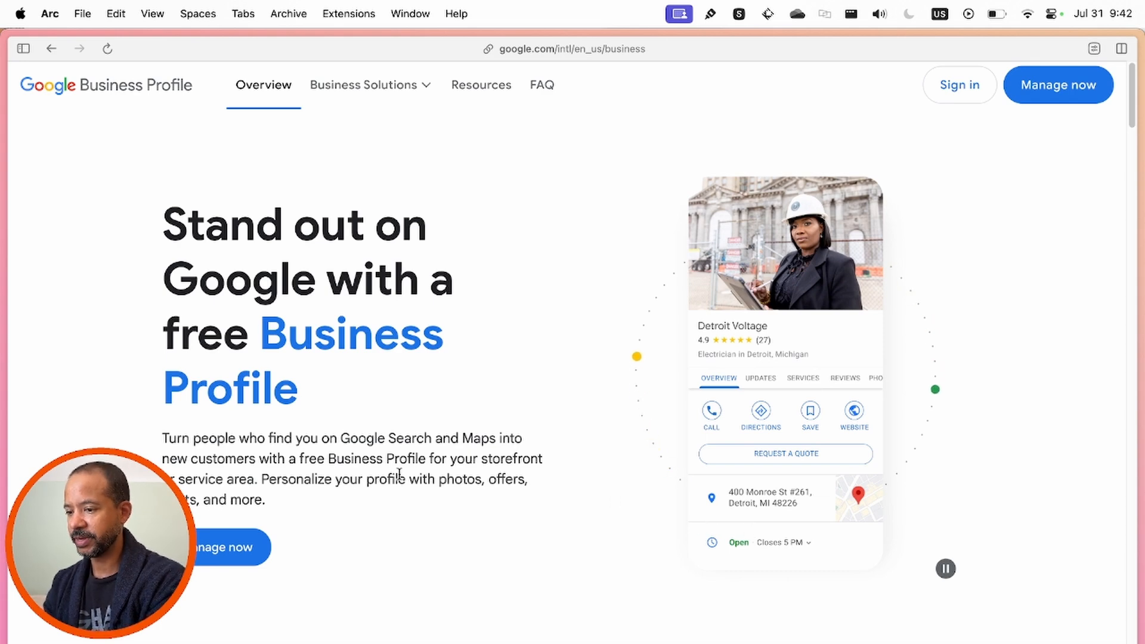
# Step: Open the Business Profile management page and start adding a single business
pyautogui.click(1043, 84)
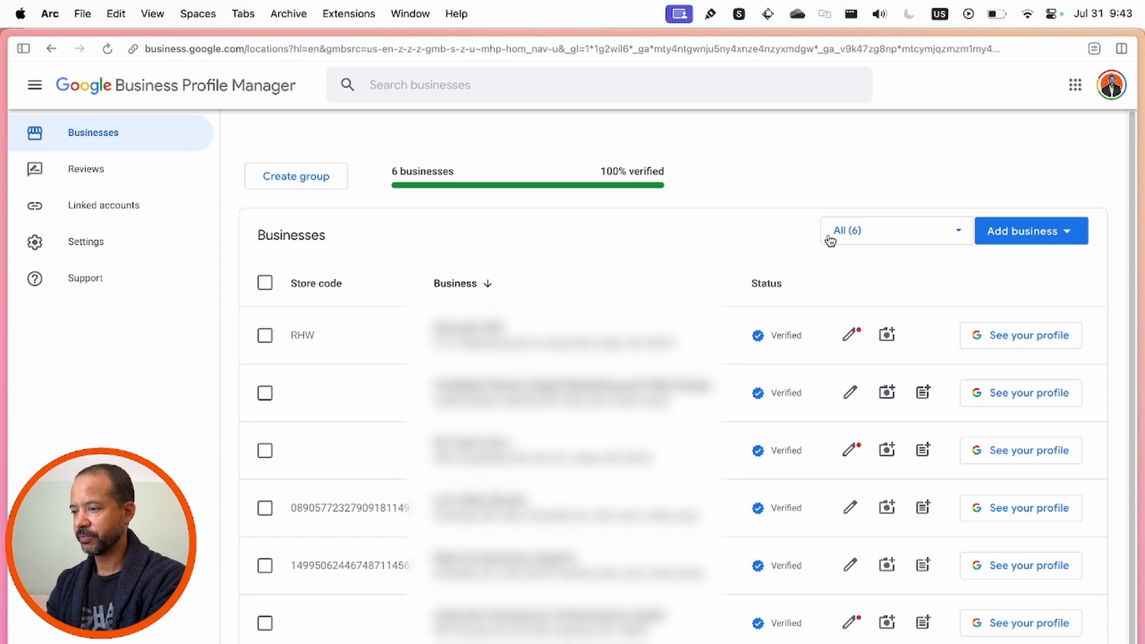
pyautogui.click(1070, 238)
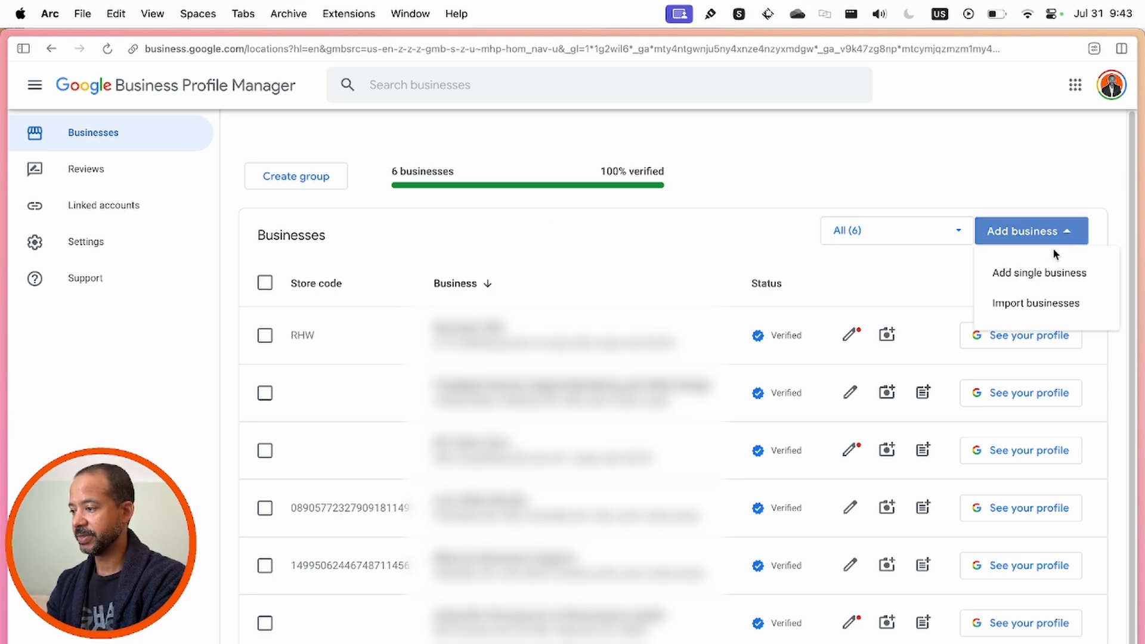
pyautogui.click(1033, 271)
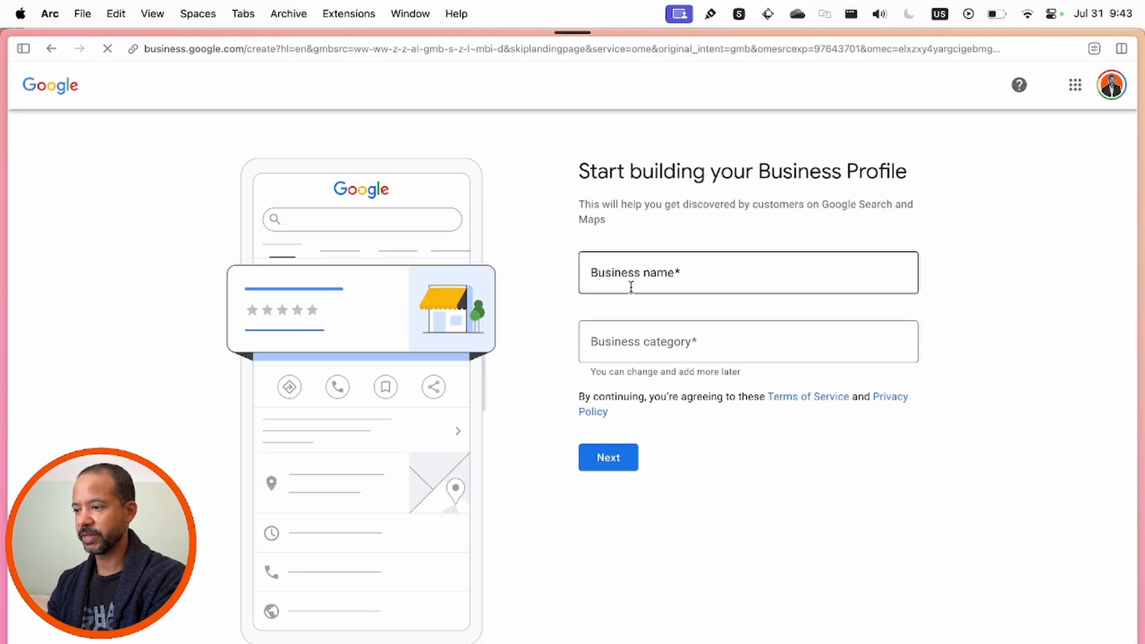
# Step: Name the new business Darly's Protein Bites, set its category to Food producer, and continue
pyautogui.click(646, 273)
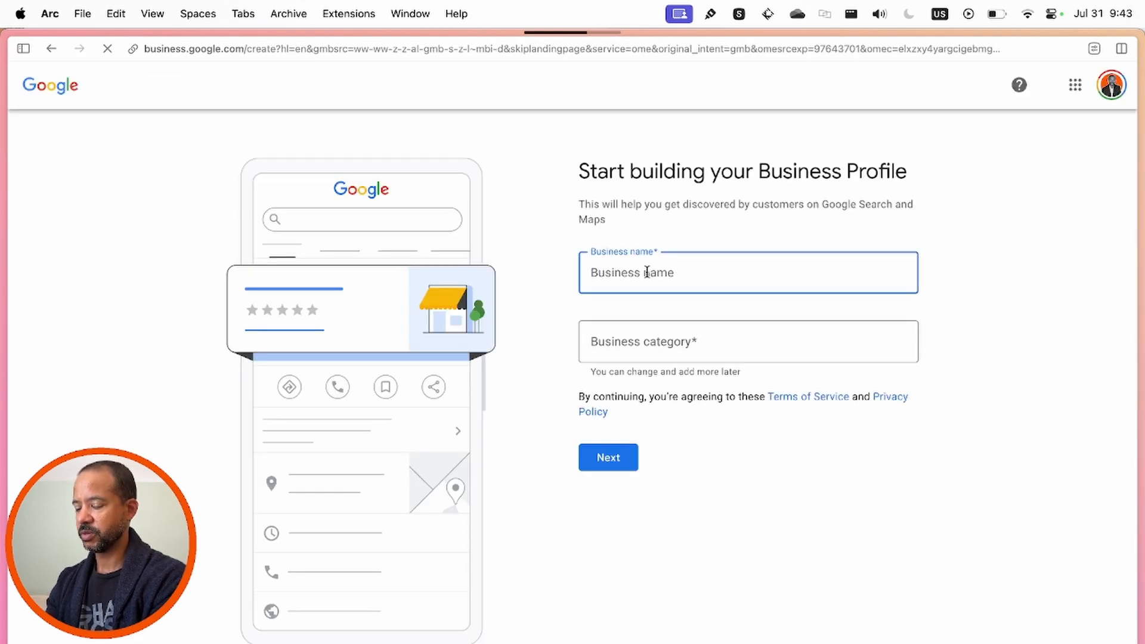
pyautogui.write("Darly's")
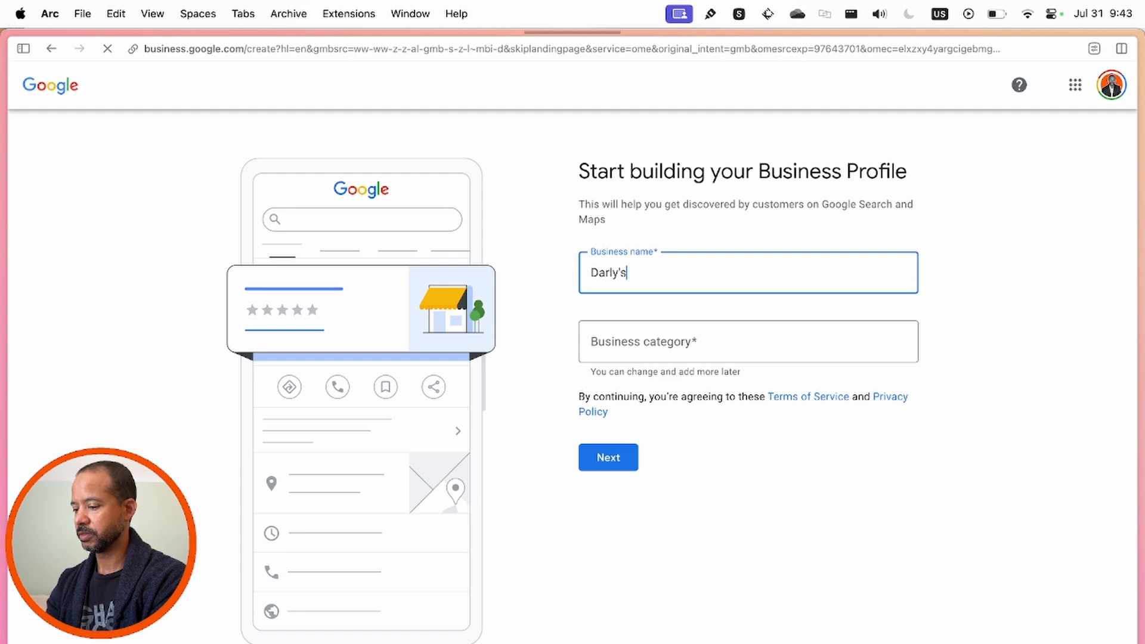
pyautogui.write(' Protein Bites')
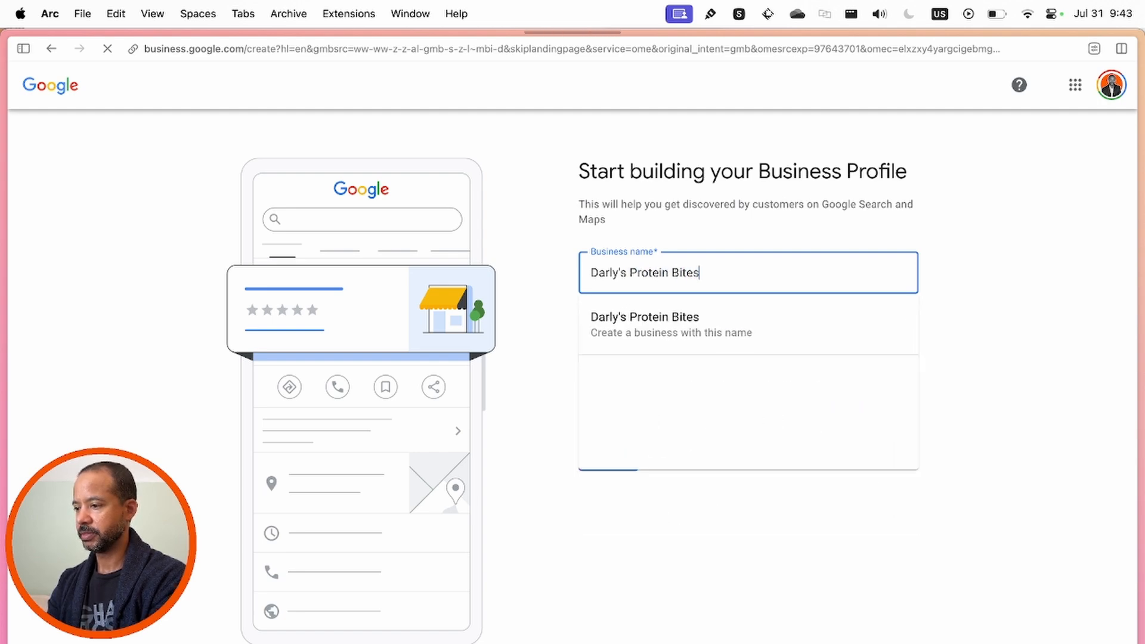
pyautogui.click(625, 323)
pyautogui.write('F')
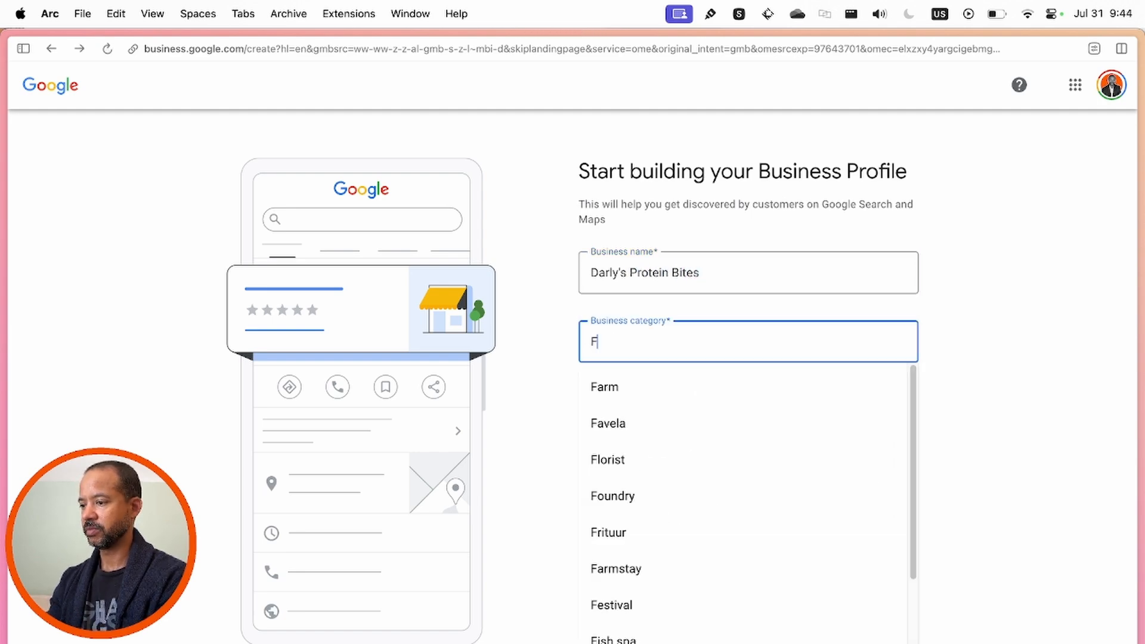
pyautogui.write('ood producer')
pyautogui.click(661, 387)
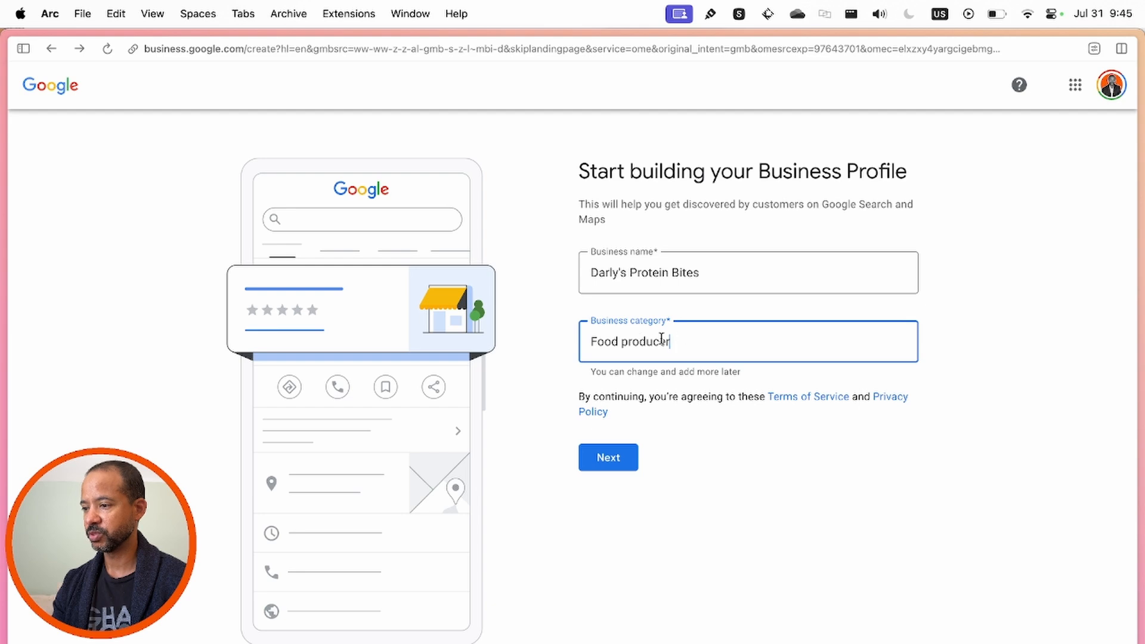
pyautogui.click(612, 458)
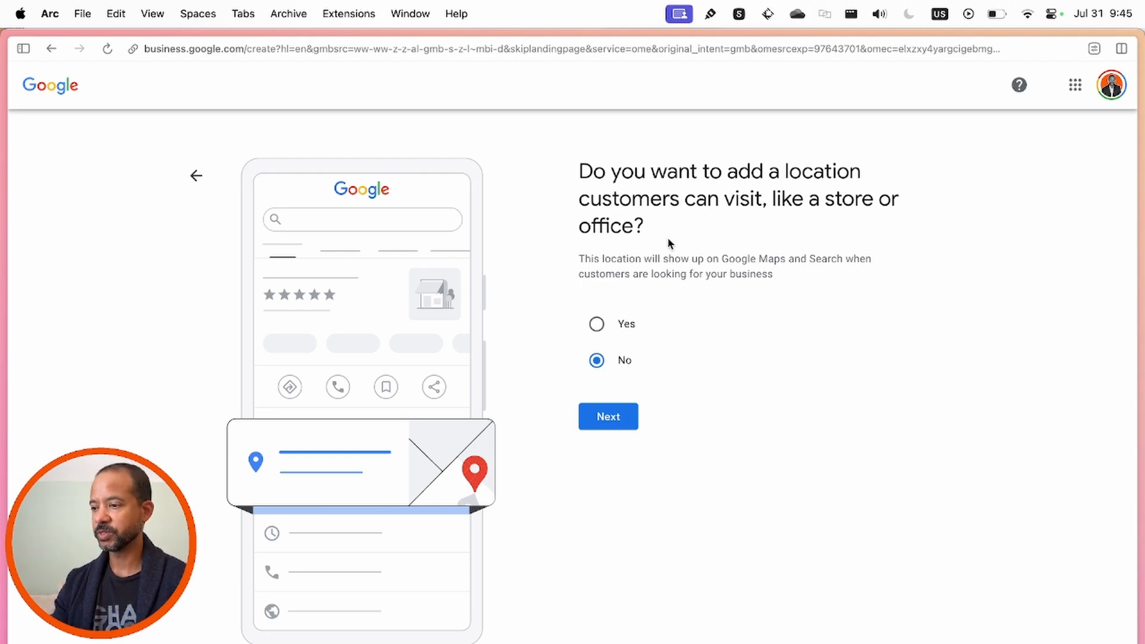
# Step: Decline a customer-visitable location and add Asheville, NC, USA as the service area
pyautogui.click(607, 417)
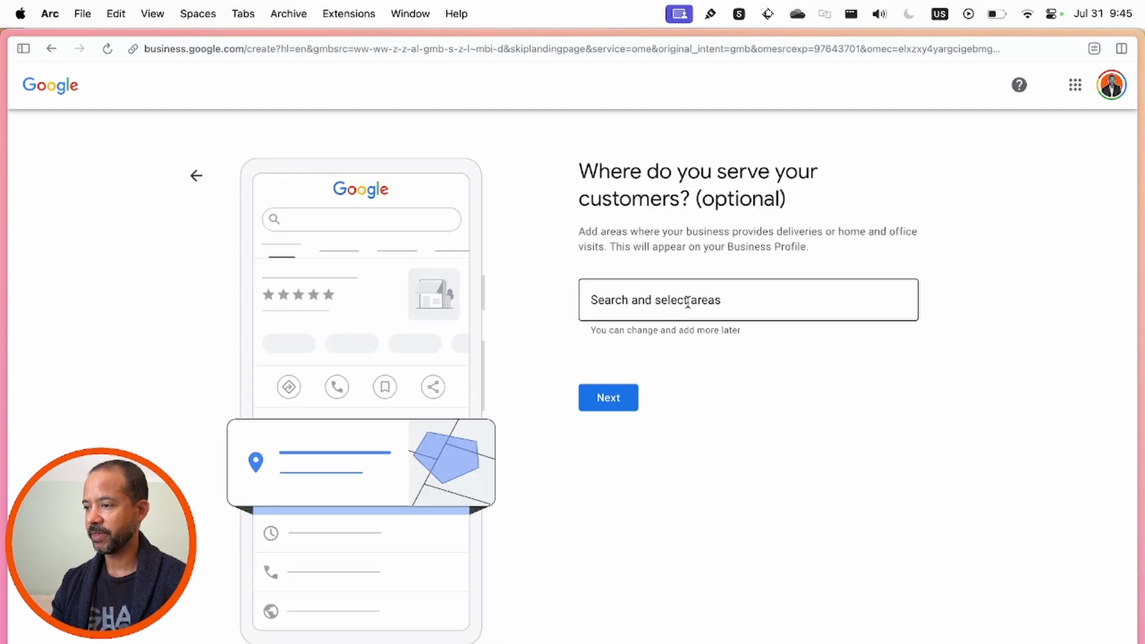
pyautogui.click(687, 301)
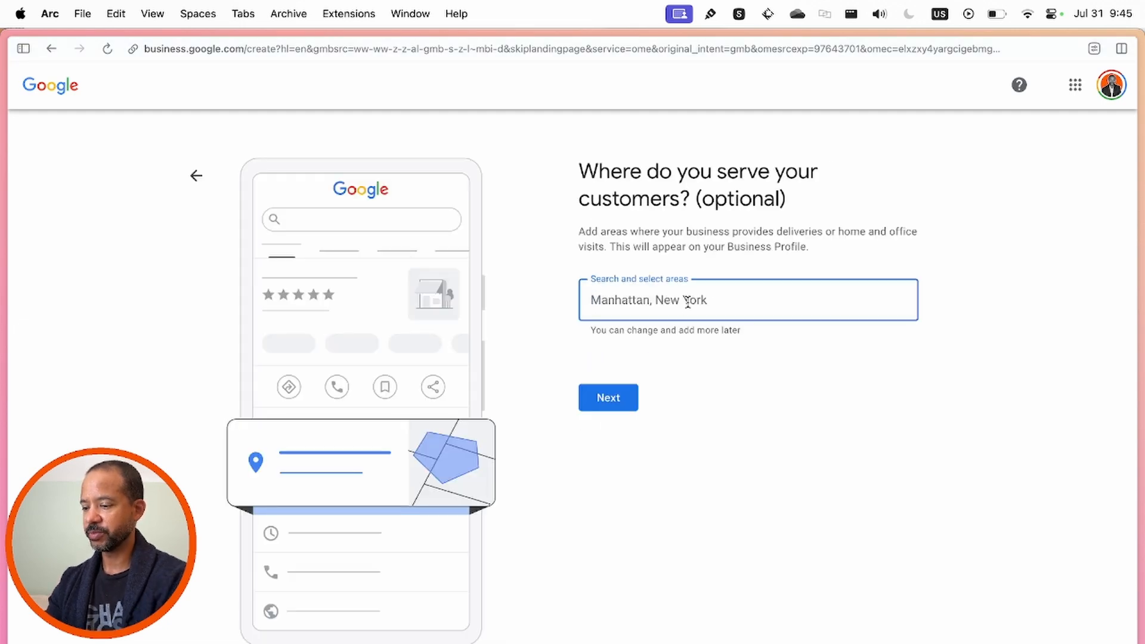
pyautogui.write('ashe')
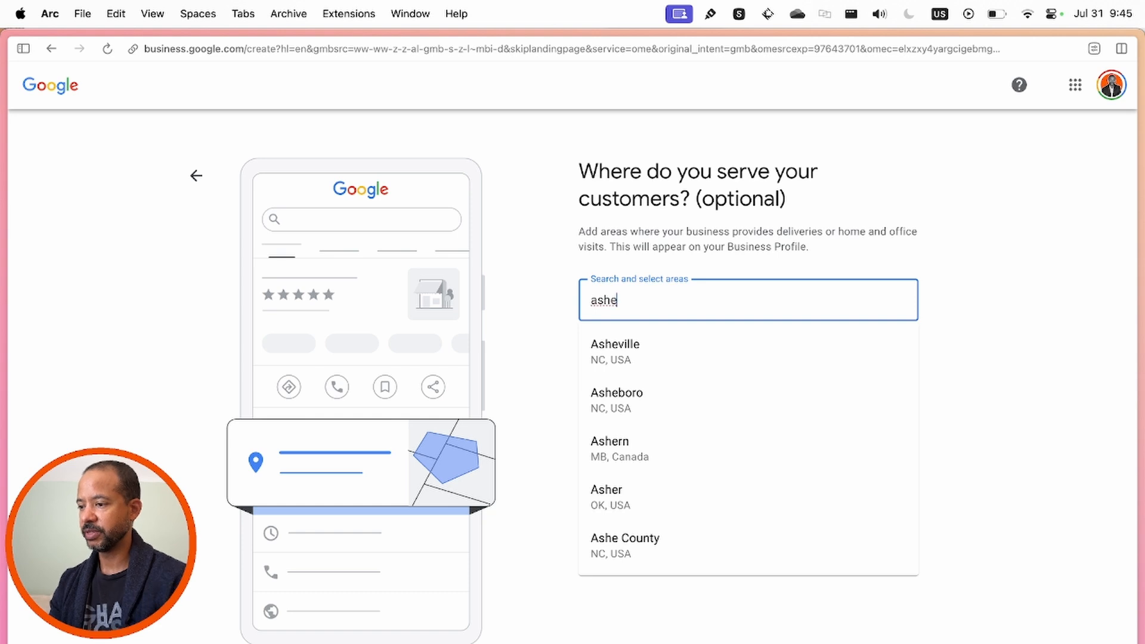
pyautogui.click(639, 350)
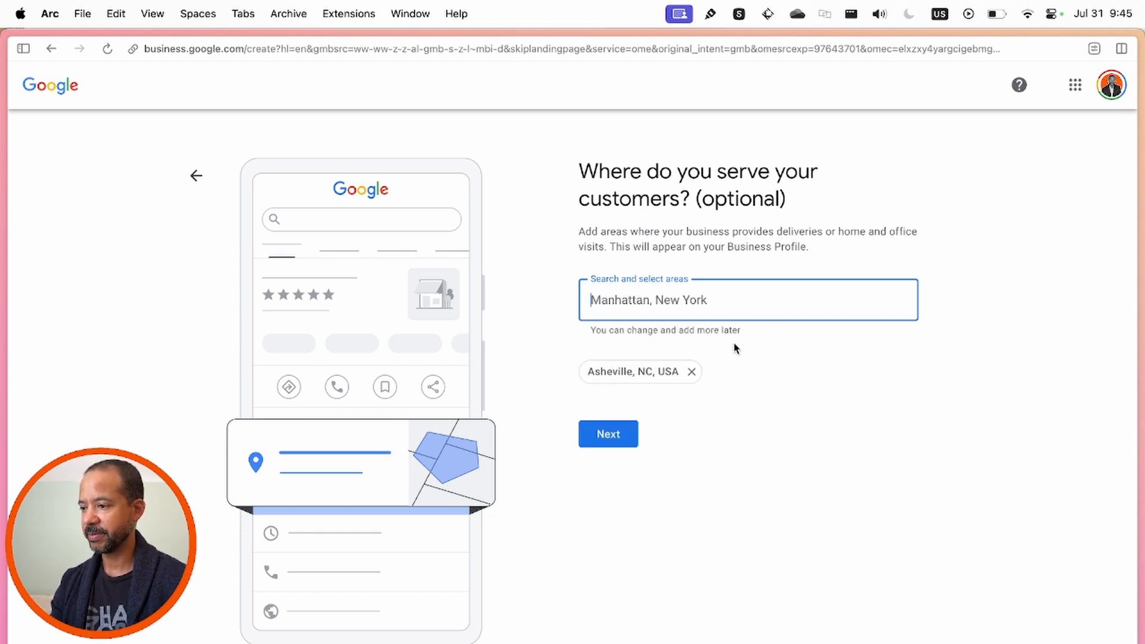
pyautogui.click(608, 435)
# Step: Provide the business phone number and the website darlysbites.com, and submit the mailing address for verification
pyautogui.click(695, 286)
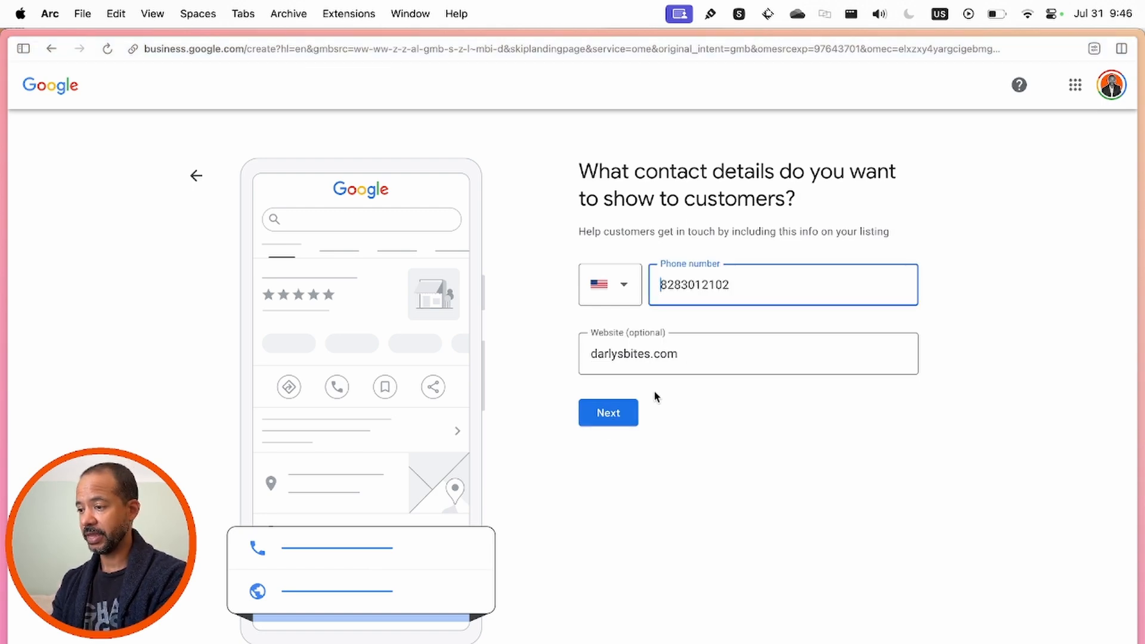
pyautogui.click(624, 416)
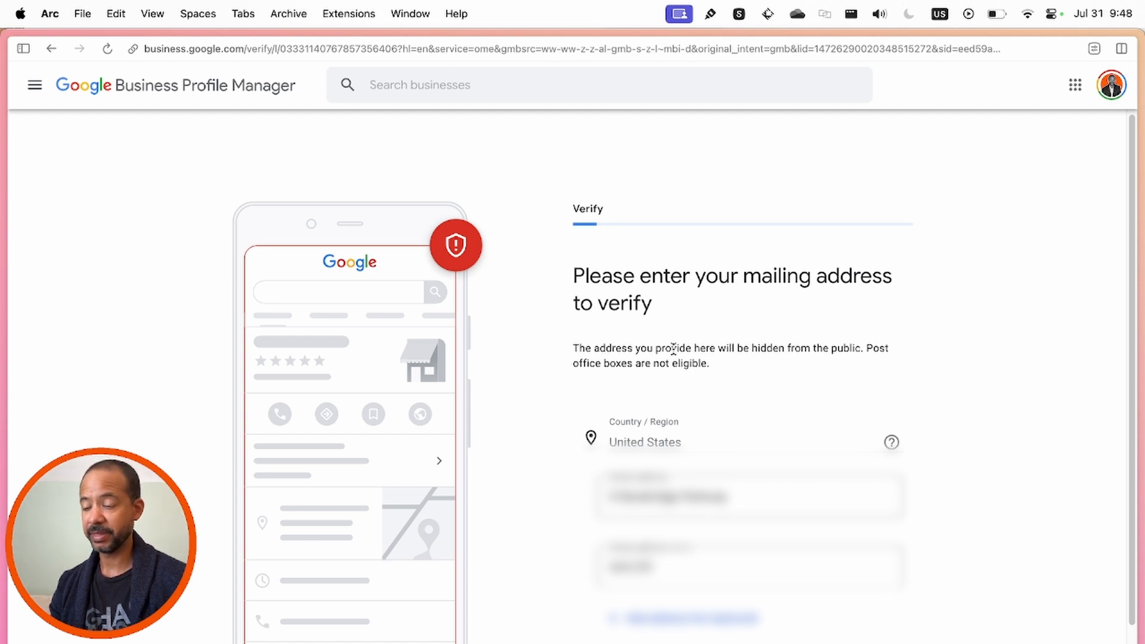
pyautogui.scroll(-3, 716, 396)
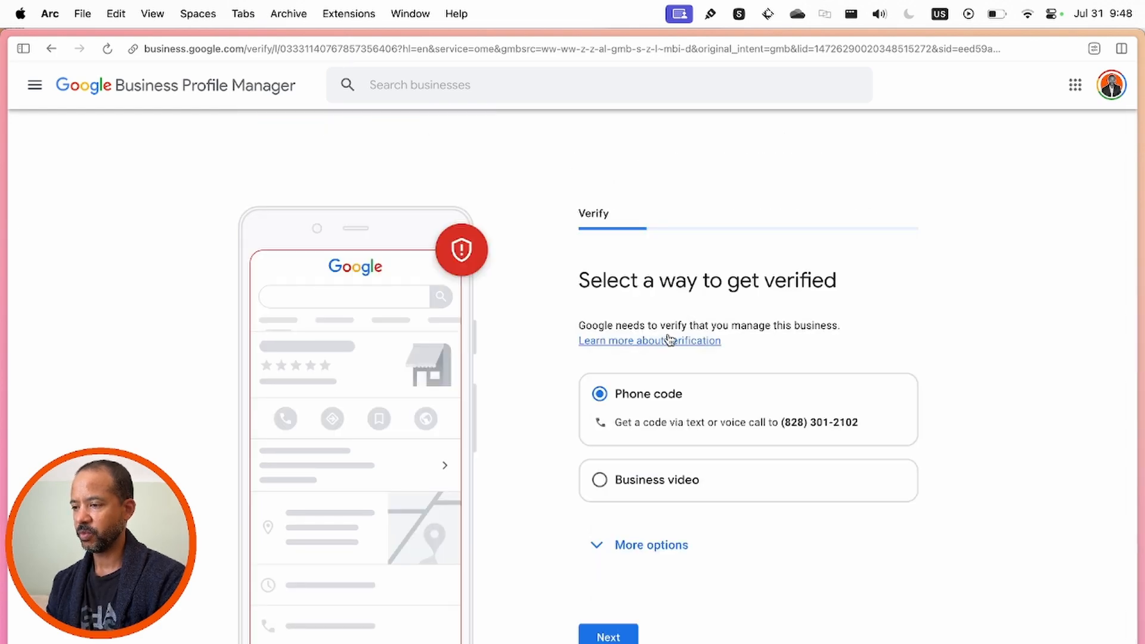
# Step: Compare the available verification methods, choose Phone code, and request the code by text message
pyautogui.click(601, 545)
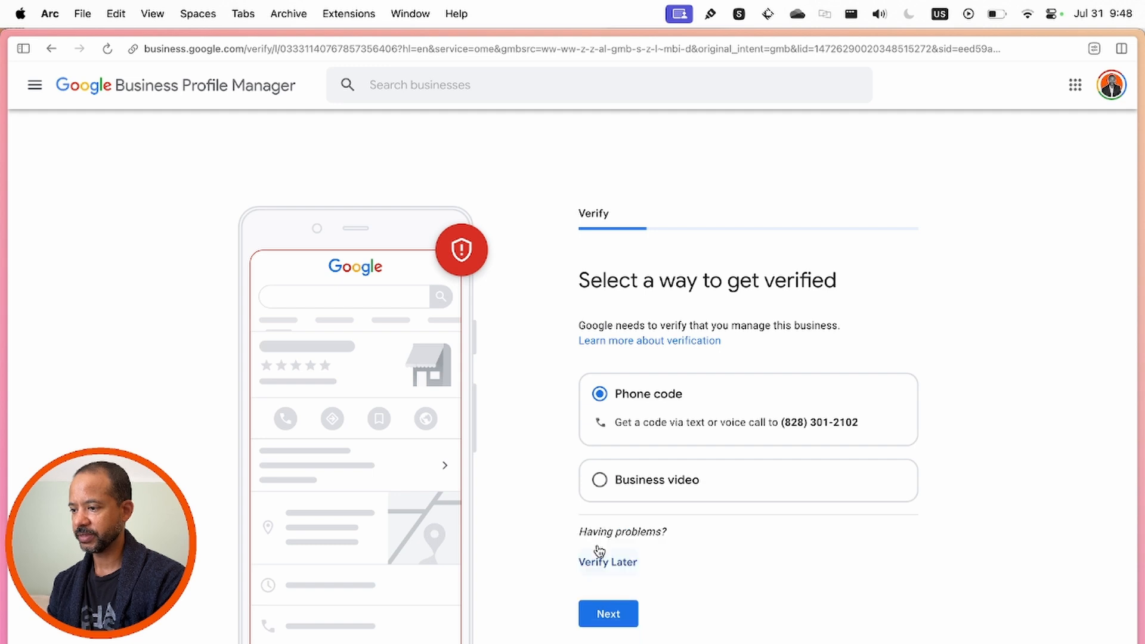
pyautogui.click(601, 487)
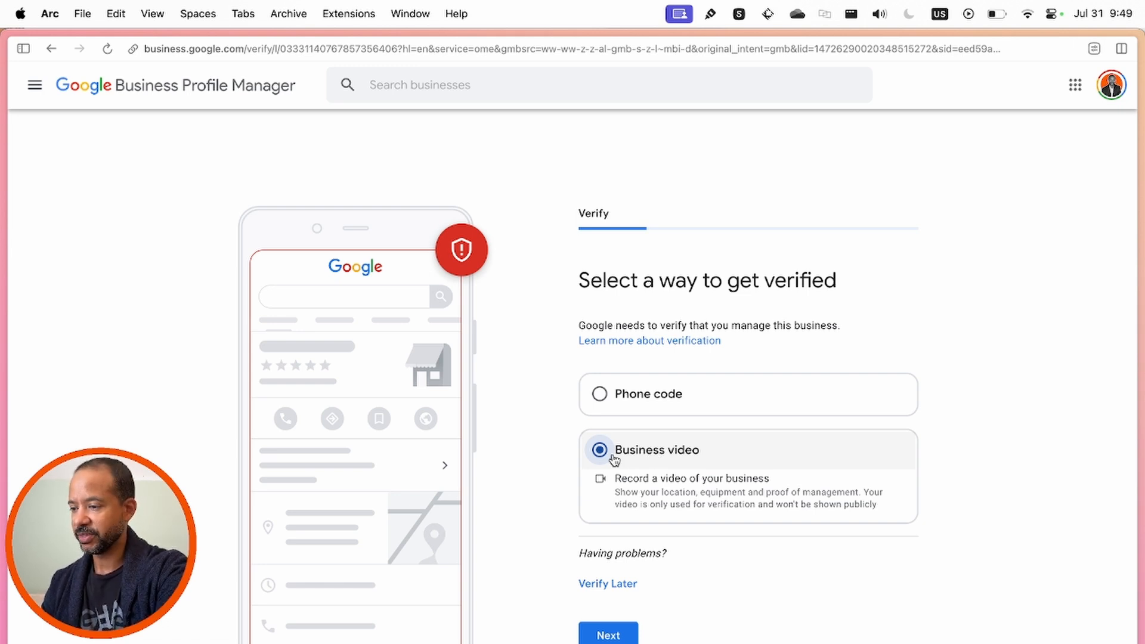
pyautogui.click(626, 401)
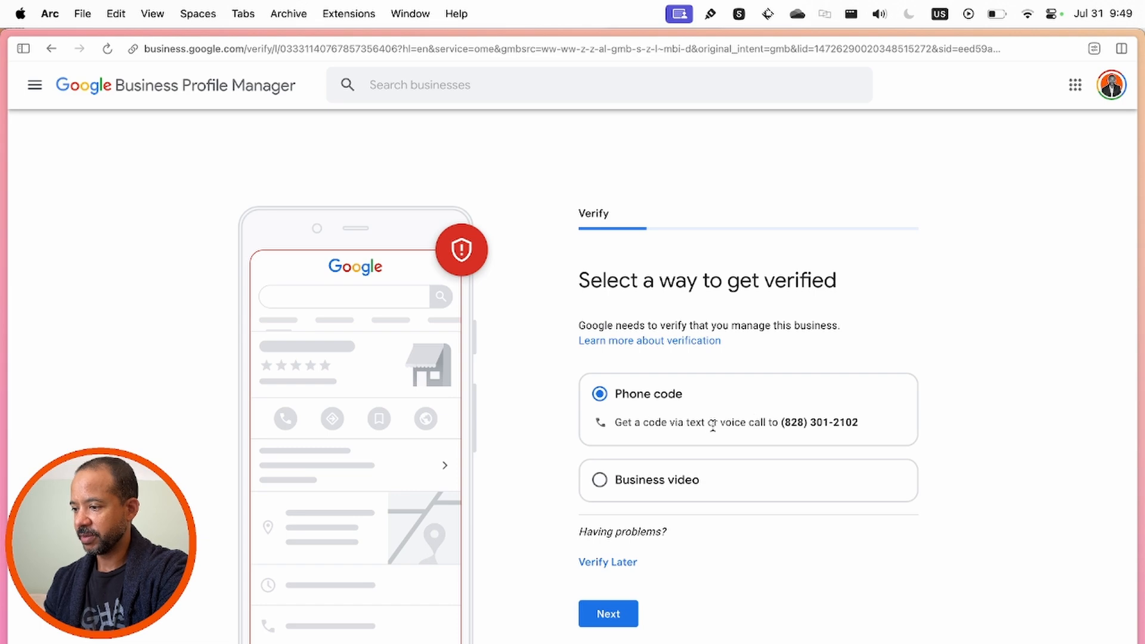
pyautogui.click(606, 614)
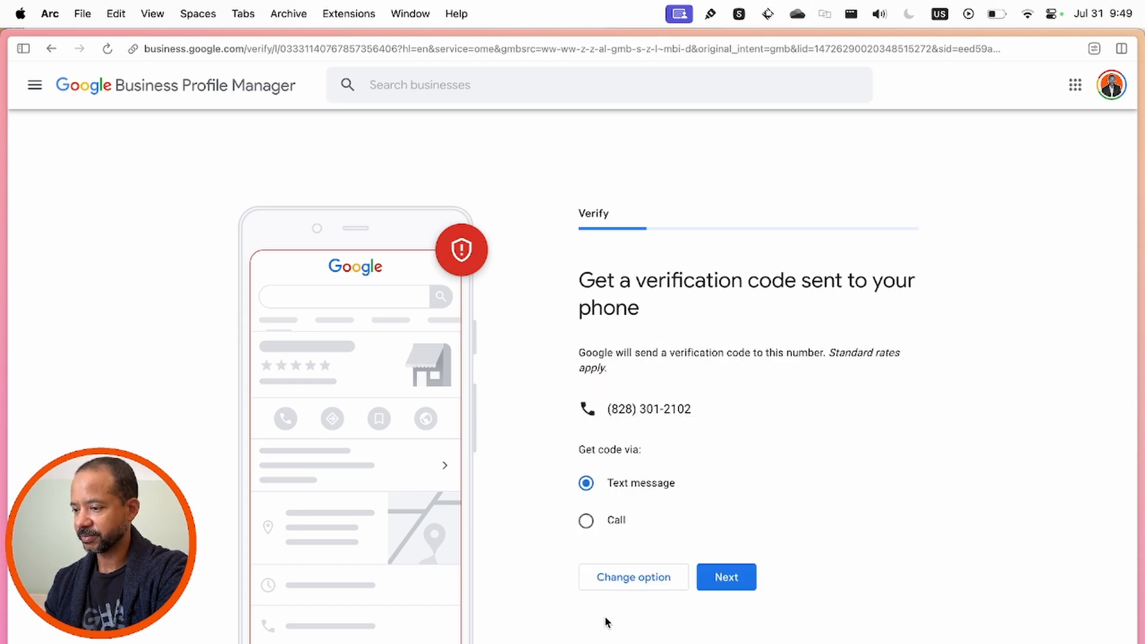
pyautogui.click(716, 581)
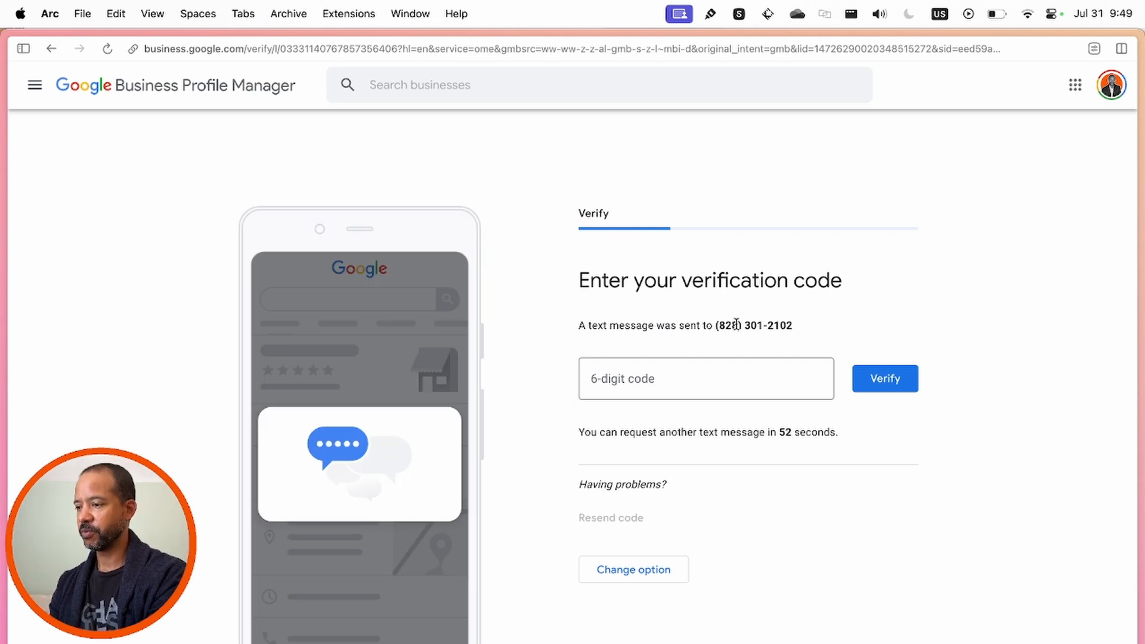
# Step: Switch apps to get the texted verification code, verify the business with it, and continue to the profile customization
pyautogui.press('super+Tab')
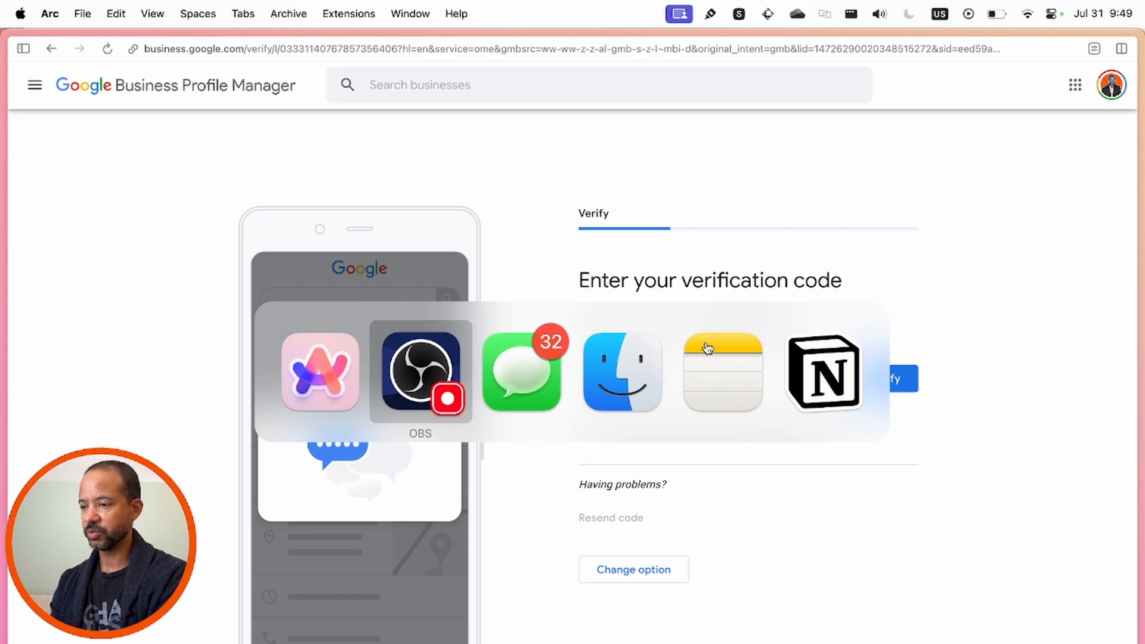
pyautogui.press('super+Tab')
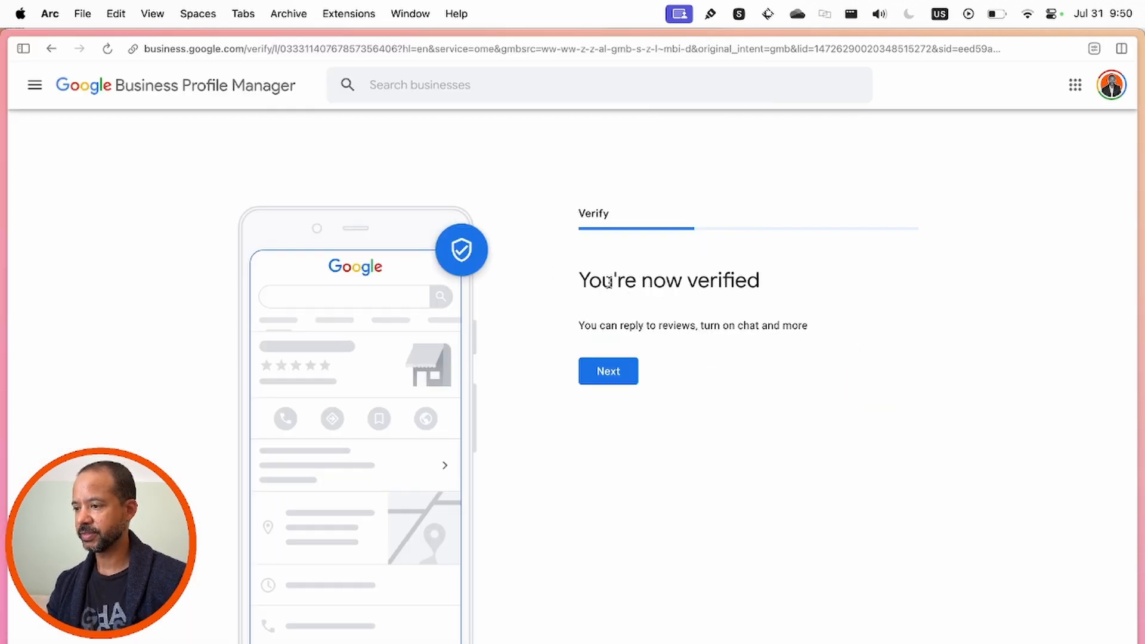
pyautogui.click(609, 368)
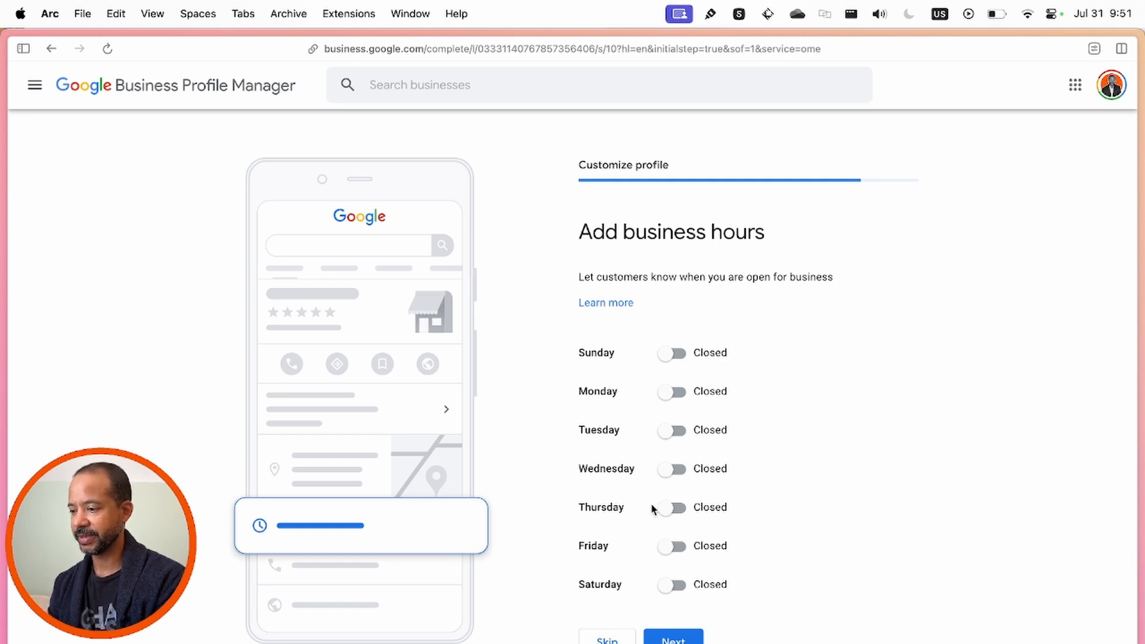
# Step: Skip the business hours, add the business description starting "Darly's Power Bites: Where fitness meets flavor!", and read it through
pyautogui.click(607, 639)
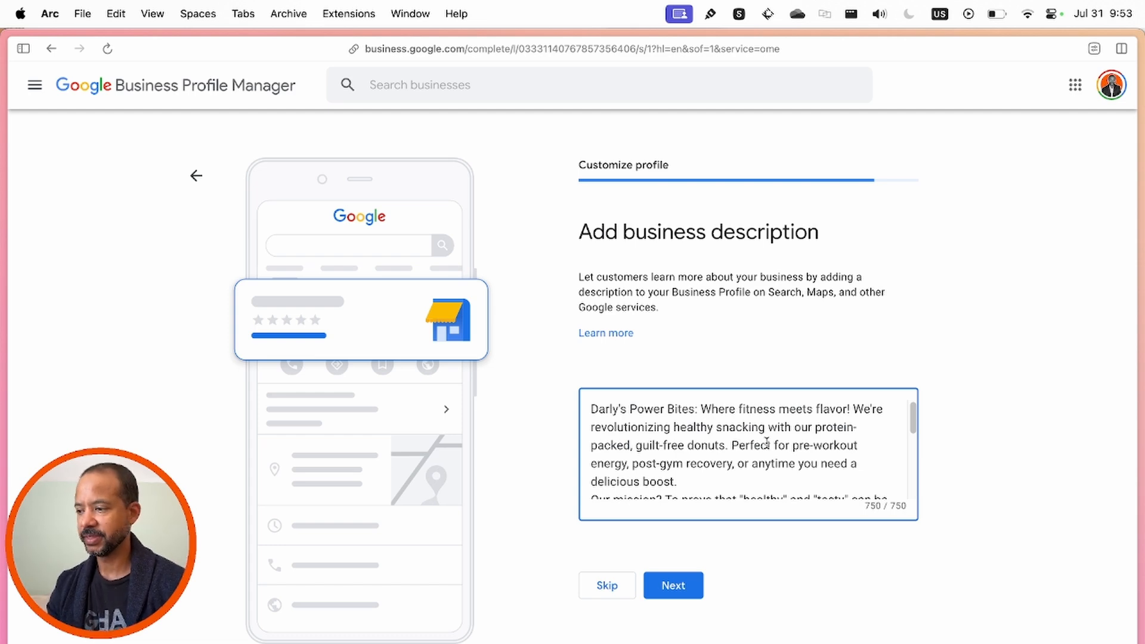
pyautogui.scroll(-5, 745, 441)
pyautogui.scroll(6, 766, 443)
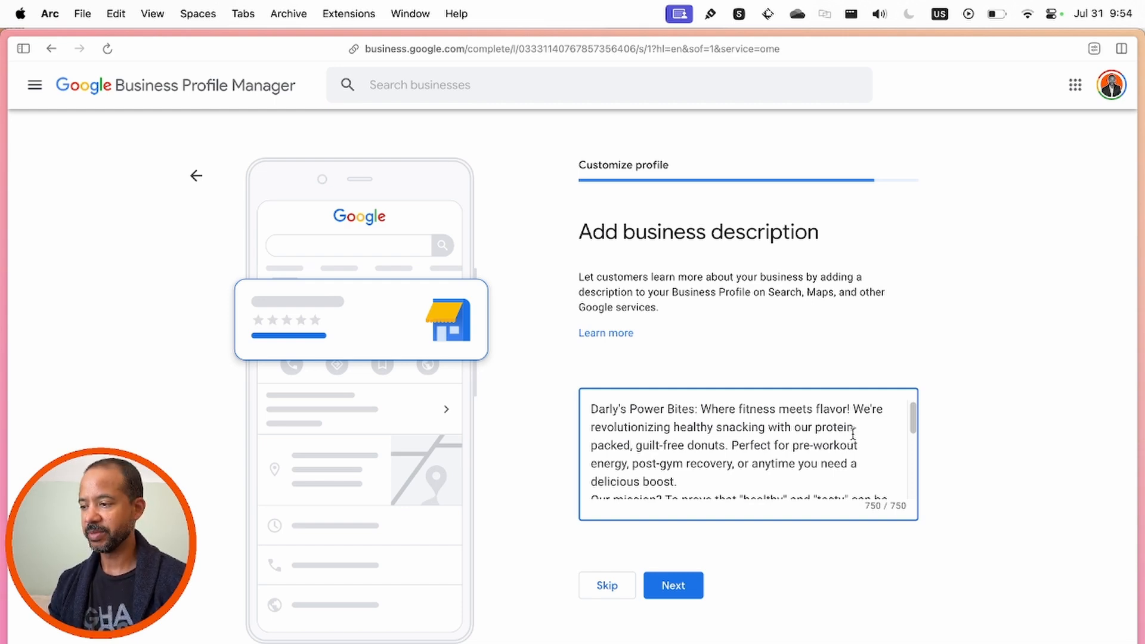
pyautogui.click(721, 483)
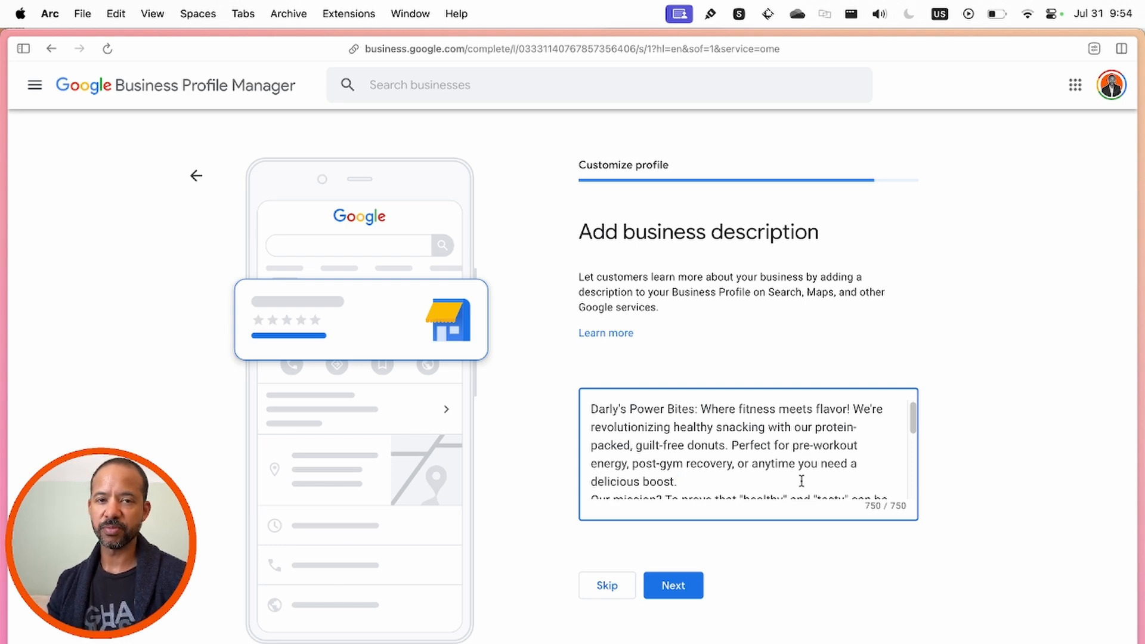
# Step: Submit the business description and open the file selection for adding photos of the business
pyautogui.scroll(-5, 871, 471)
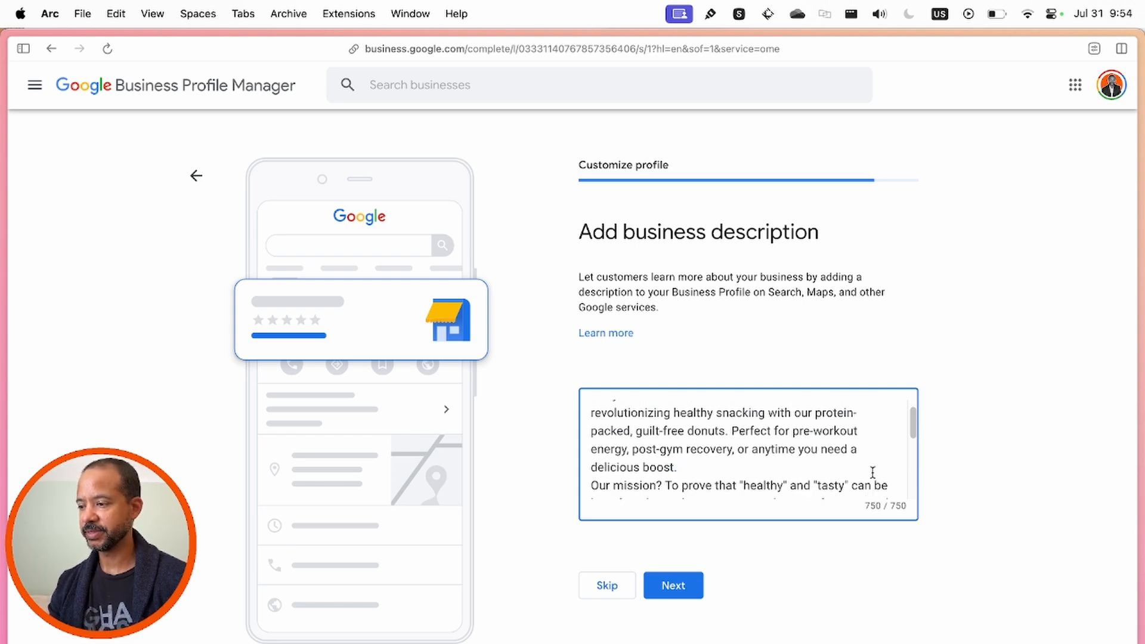
pyautogui.click(673, 585)
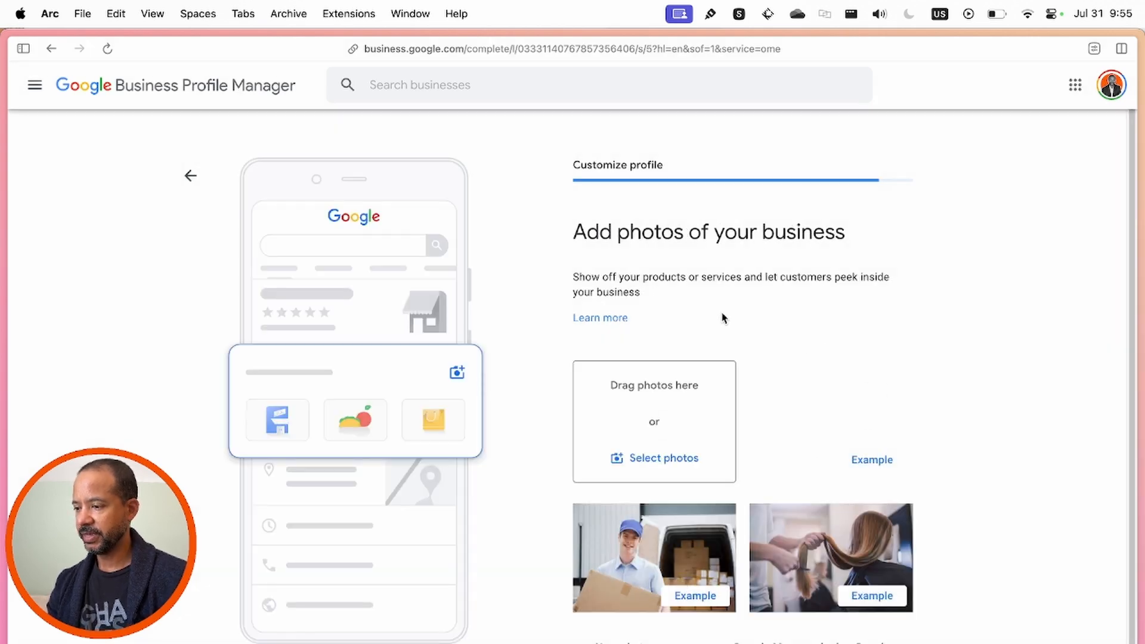
pyautogui.click(658, 461)
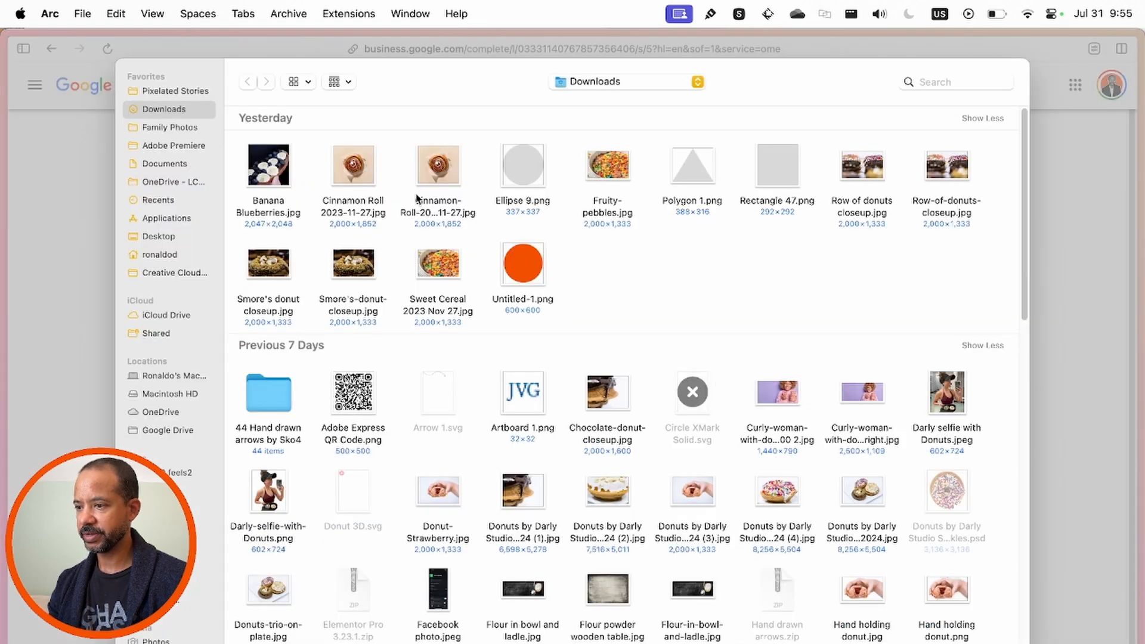
# Step: Select seven donut photos from Downloads, including Row of donuts closeup.jpg, Chocolate-donut-closeup.jpg, Donut-Strawberry.jpg and Smore's-donut-closeup.jpg
pyautogui.click(857, 173)
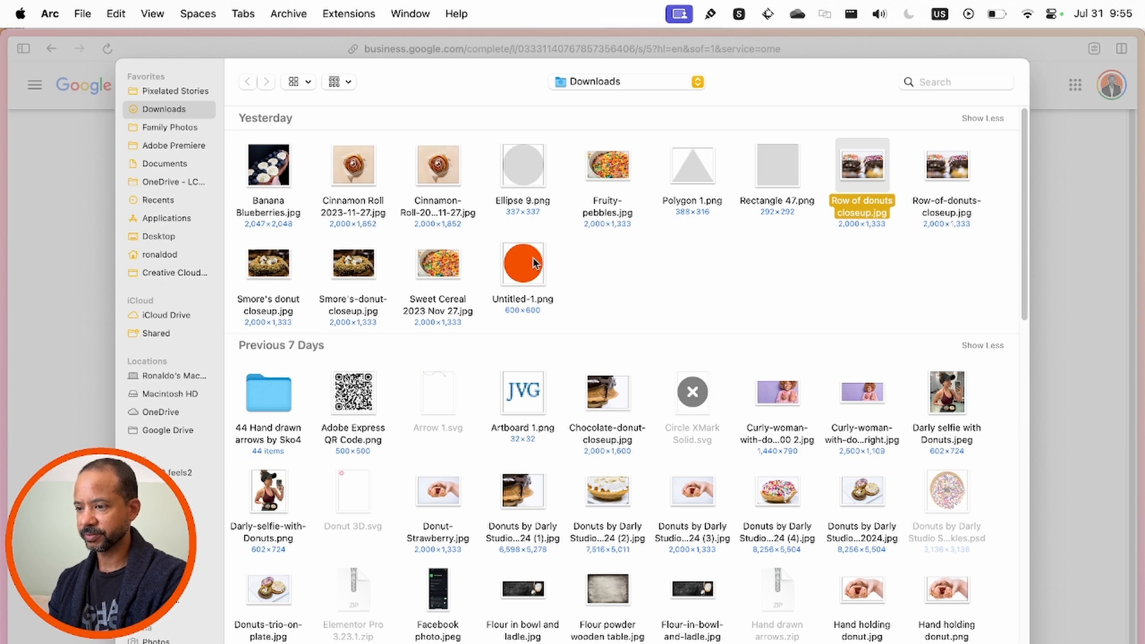
pyautogui.keyDown('super'); pyautogui.click(603, 399); pyautogui.keyUp('super')
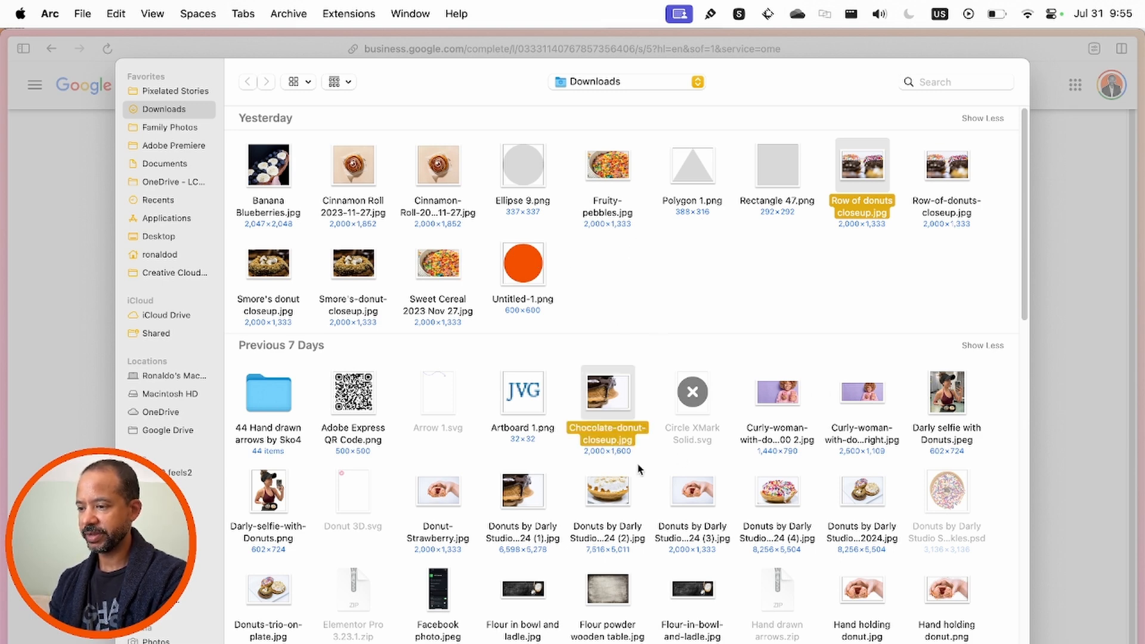
pyautogui.keyDown('super'); pyautogui.click(612, 495); pyautogui.keyUp('super')
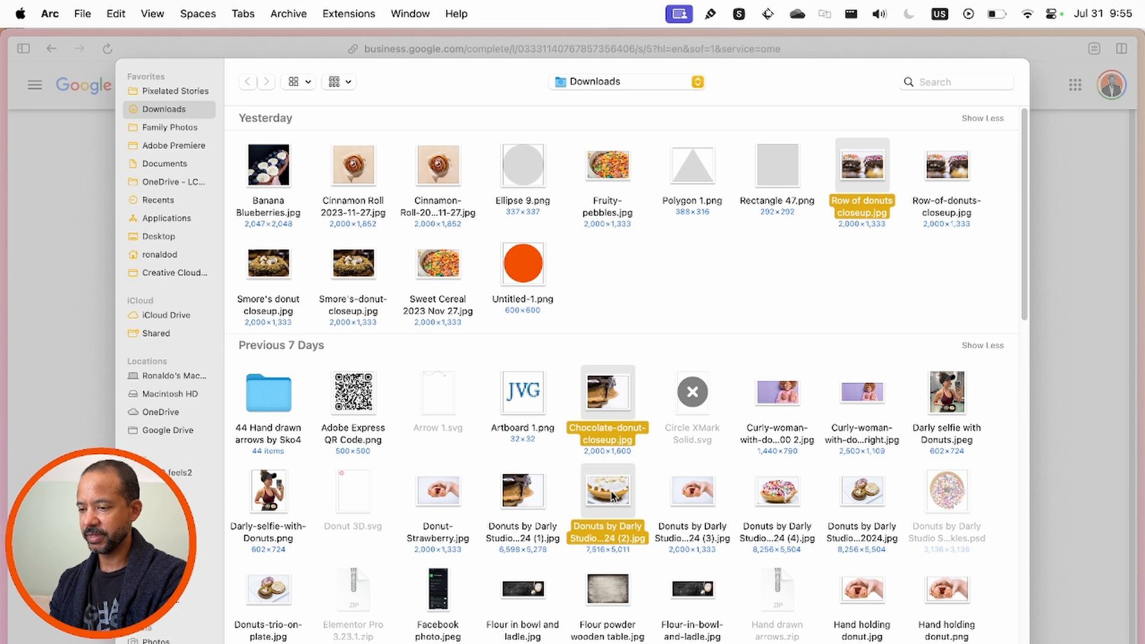
pyautogui.keyDown('super'); pyautogui.click(443, 490); pyautogui.keyUp('super')
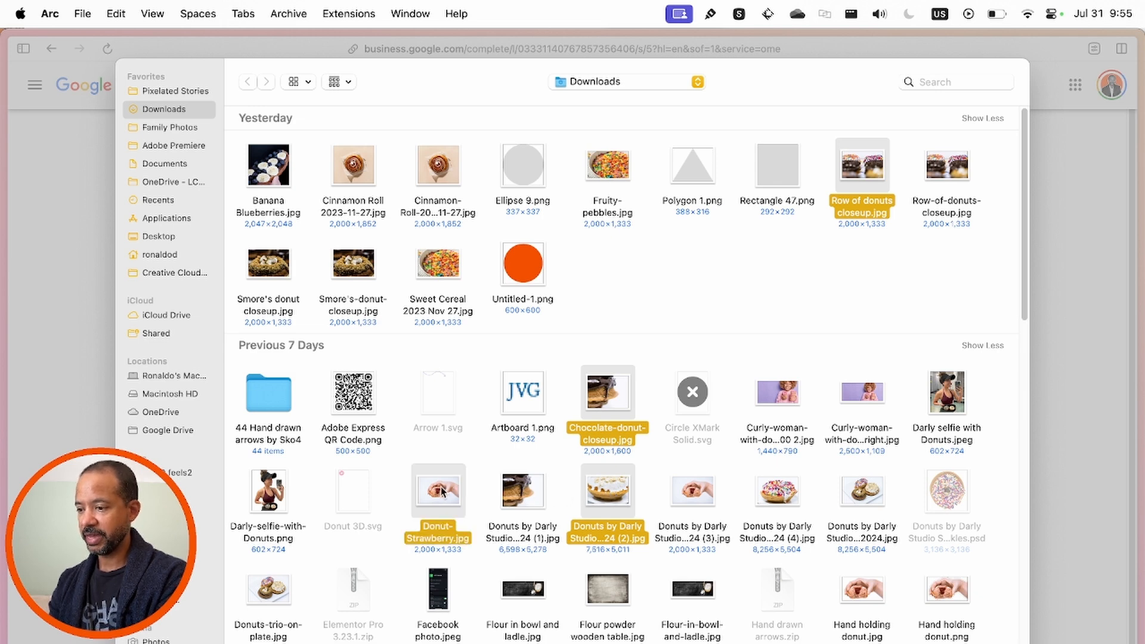
pyautogui.keyDown('super'); pyautogui.click(793, 503); pyautogui.keyUp('super')
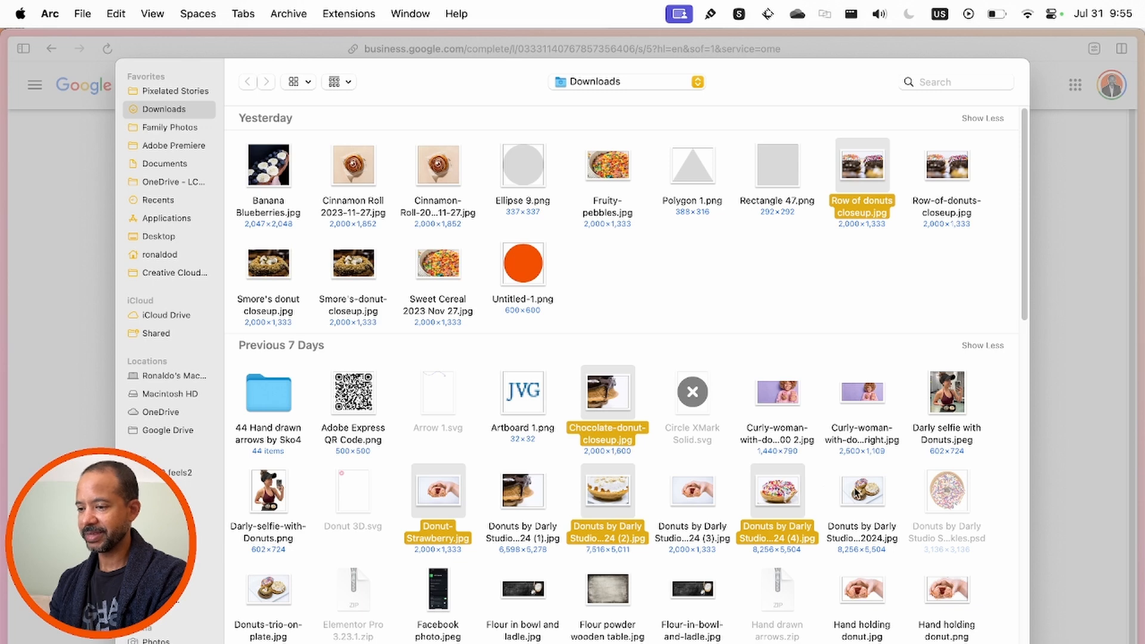
pyautogui.keyDown('super'); pyautogui.click(858, 493); pyautogui.keyUp('super')
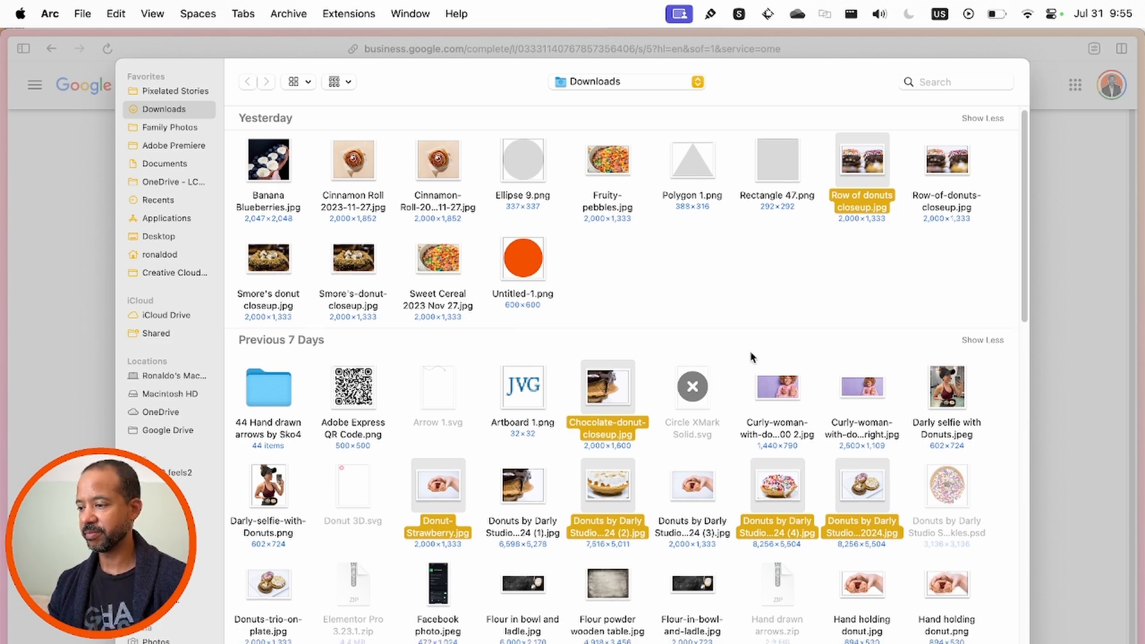
pyautogui.scroll(-3, 751, 356)
pyautogui.scroll(2, 751, 357)
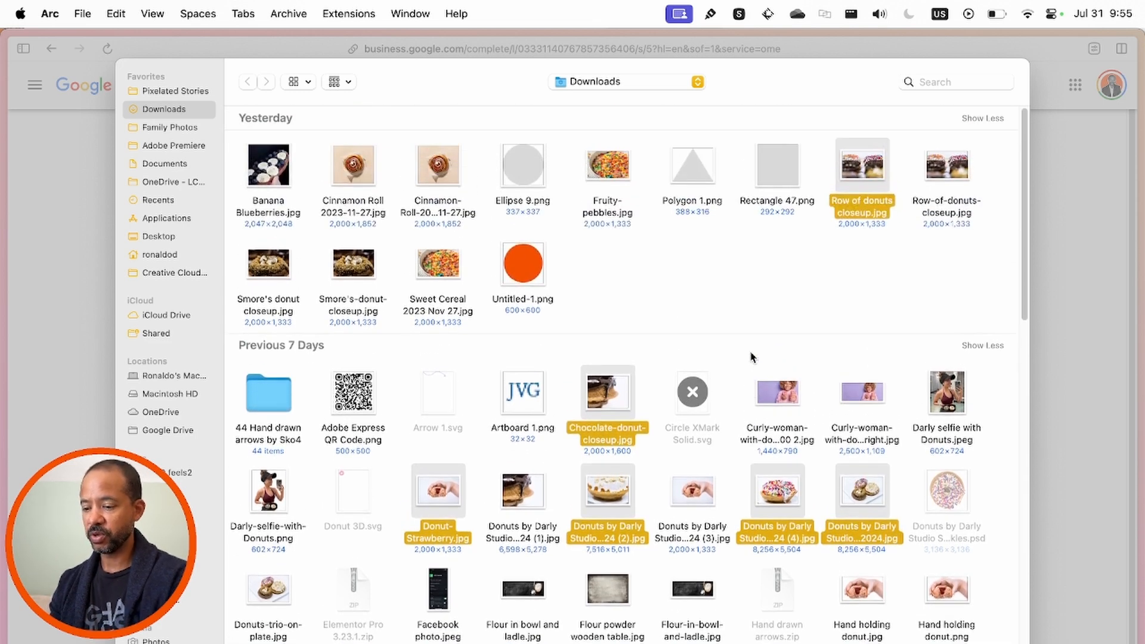
pyautogui.keyDown('super'); pyautogui.click(359, 271); pyautogui.keyUp('super')
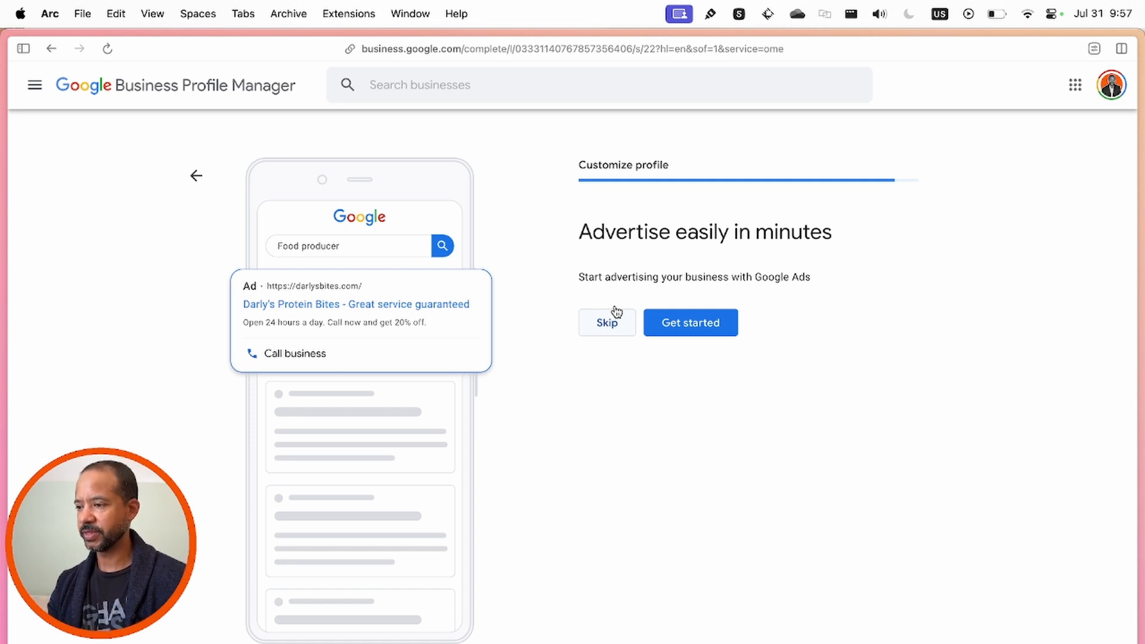
# Step: Skip the Google Ads and Google Workspace offers and finish the profile customization
pyautogui.click(606, 322)
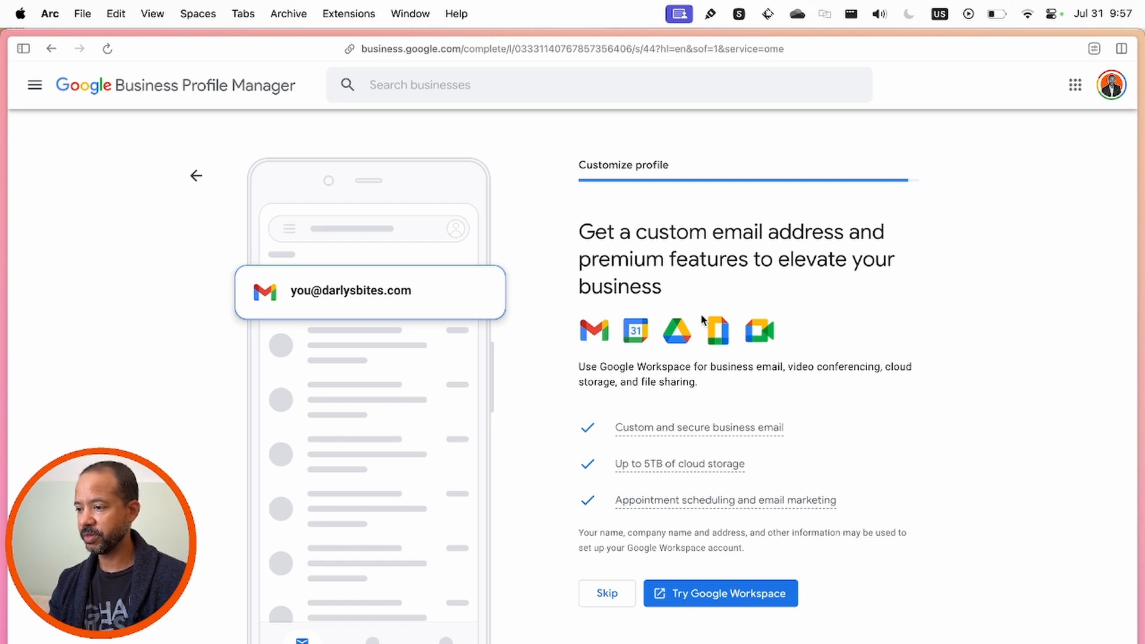
pyautogui.click(607, 593)
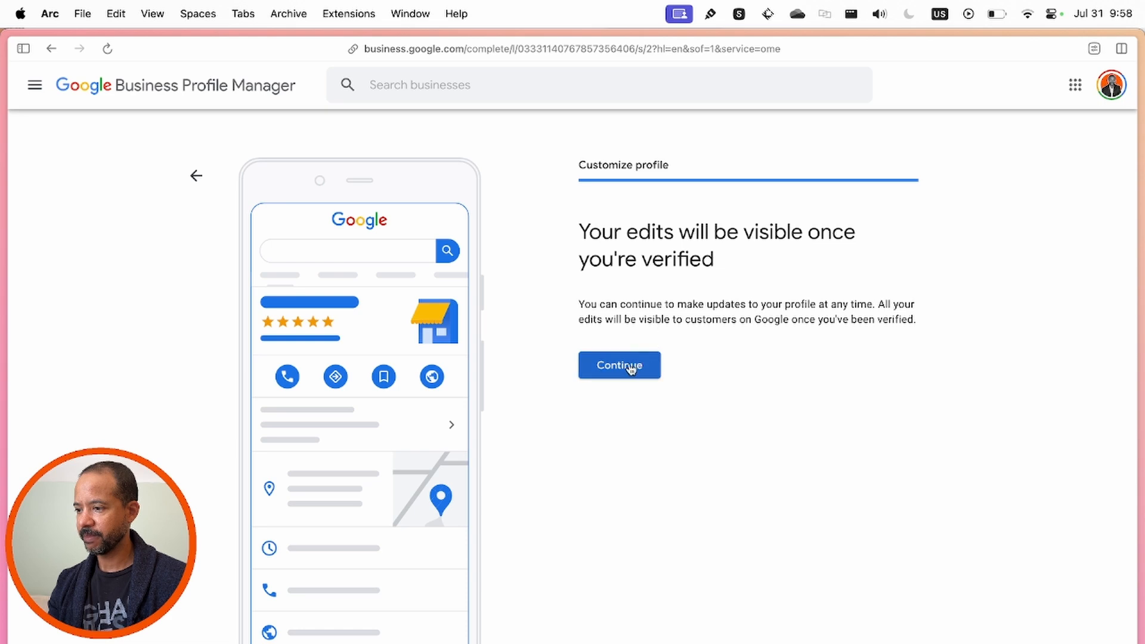
pyautogui.click(629, 368)
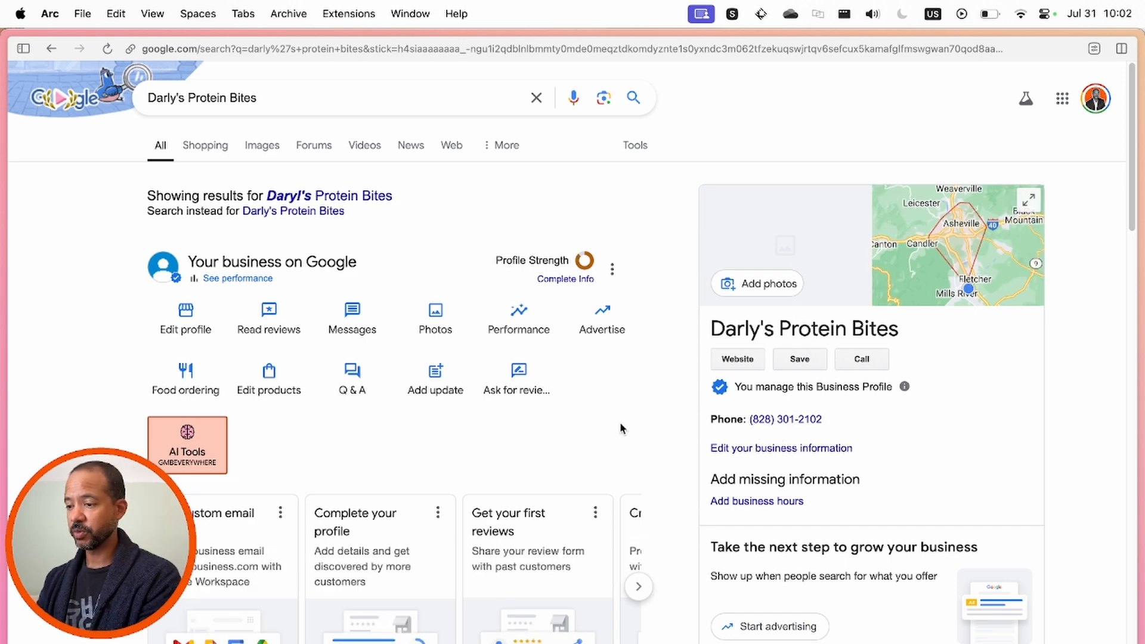
# Step: Open the profile's business information for editing and add Donut shop as an additional business category
pyautogui.click(191, 324)
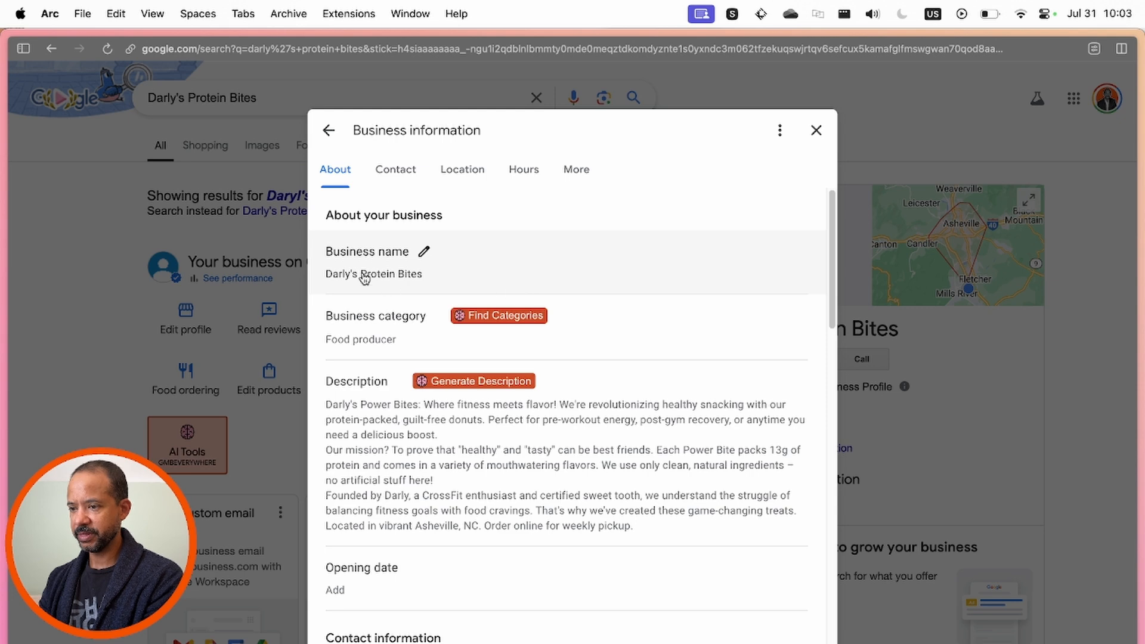
pyautogui.scroll(-1, 386, 341)
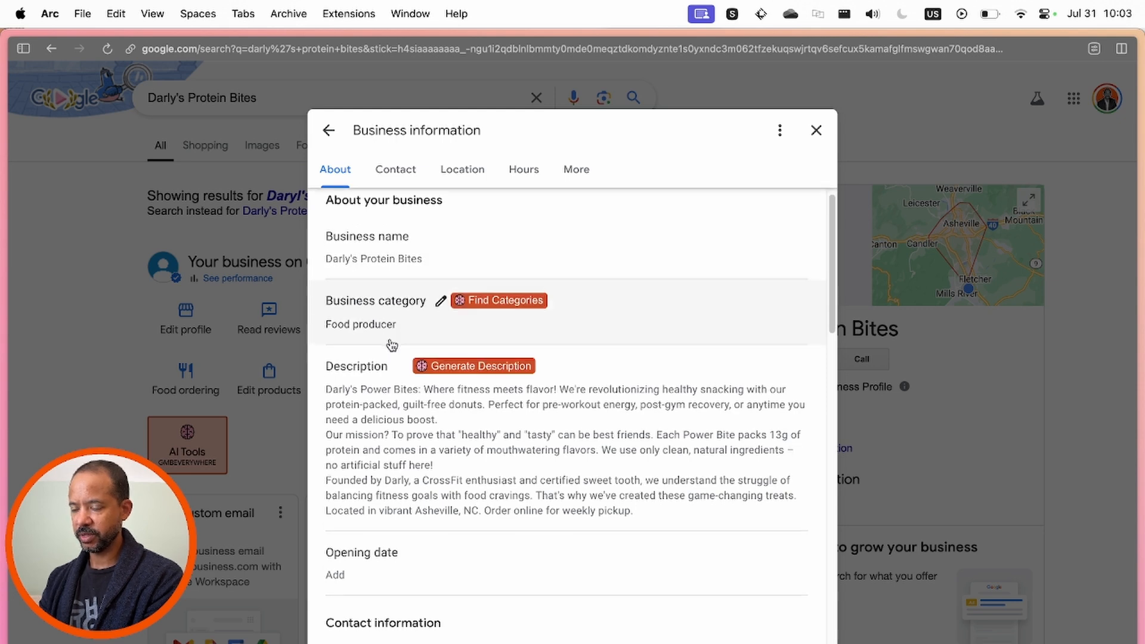
pyautogui.click(440, 303)
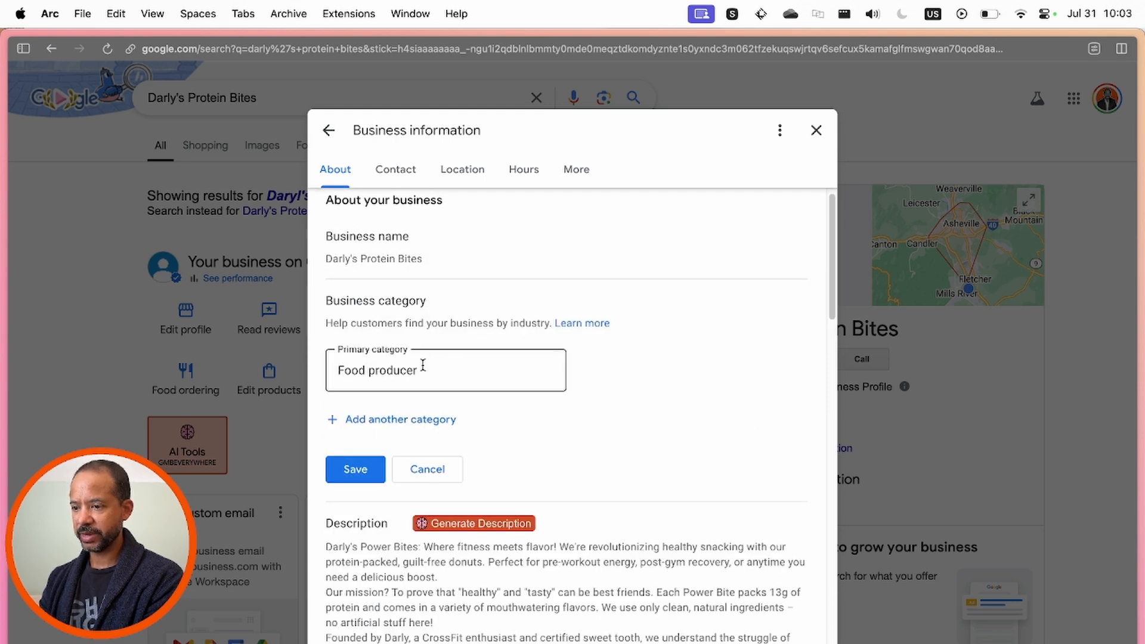
pyautogui.click(415, 422)
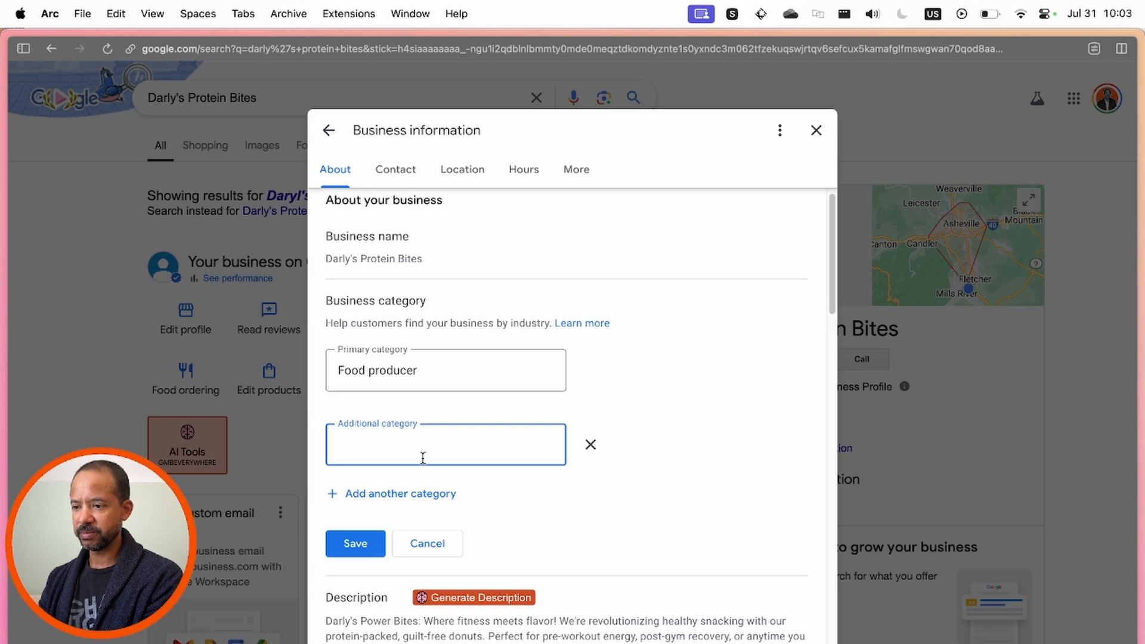
pyautogui.write('donut')
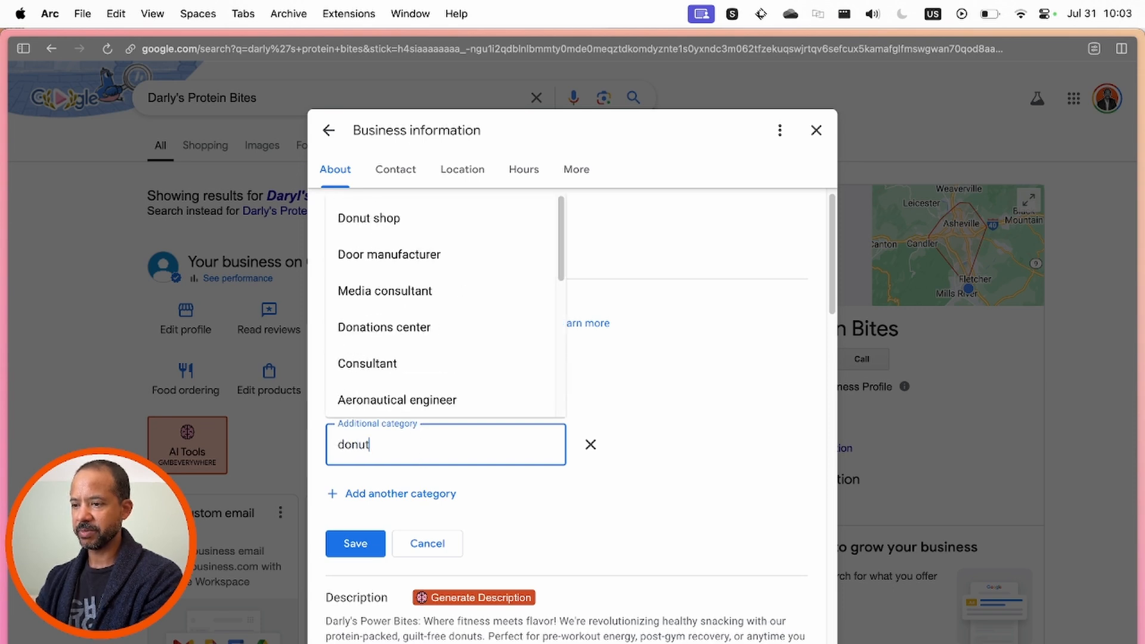
pyautogui.click(385, 237)
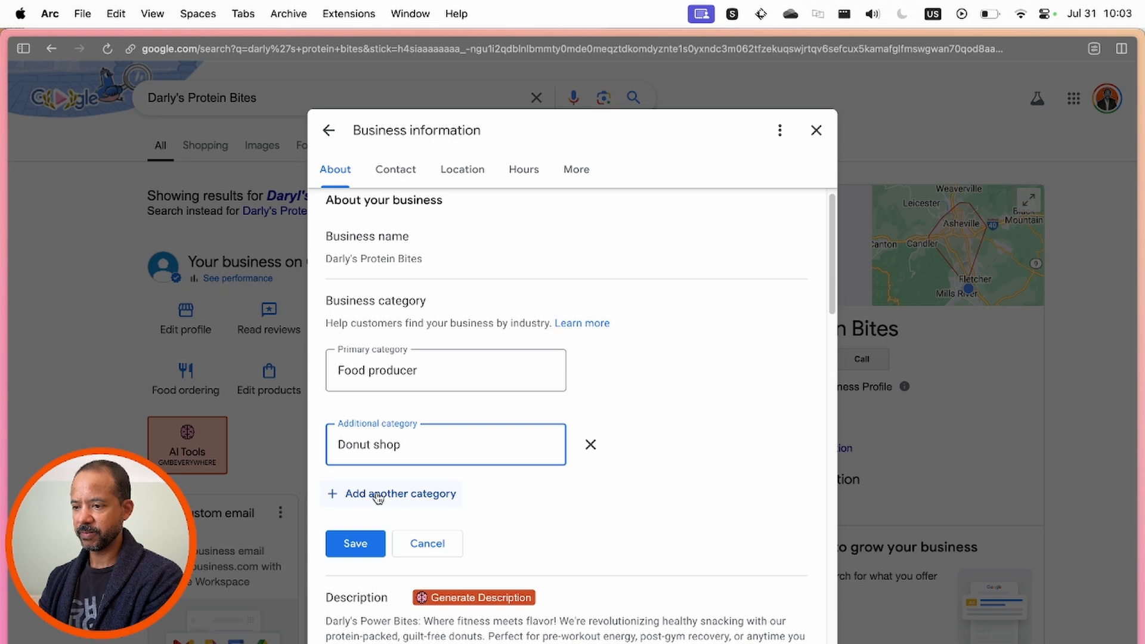
# Step: Add one more additional category field, leave it empty, and save the business categories
pyautogui.scroll(-3, 417, 435)
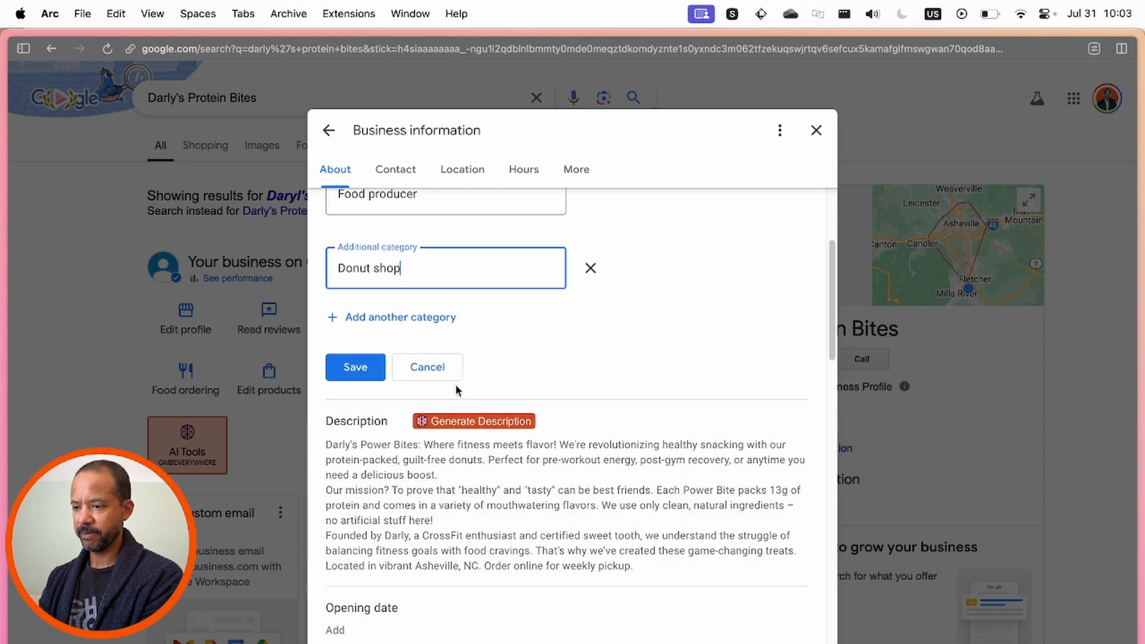
pyautogui.click(397, 318)
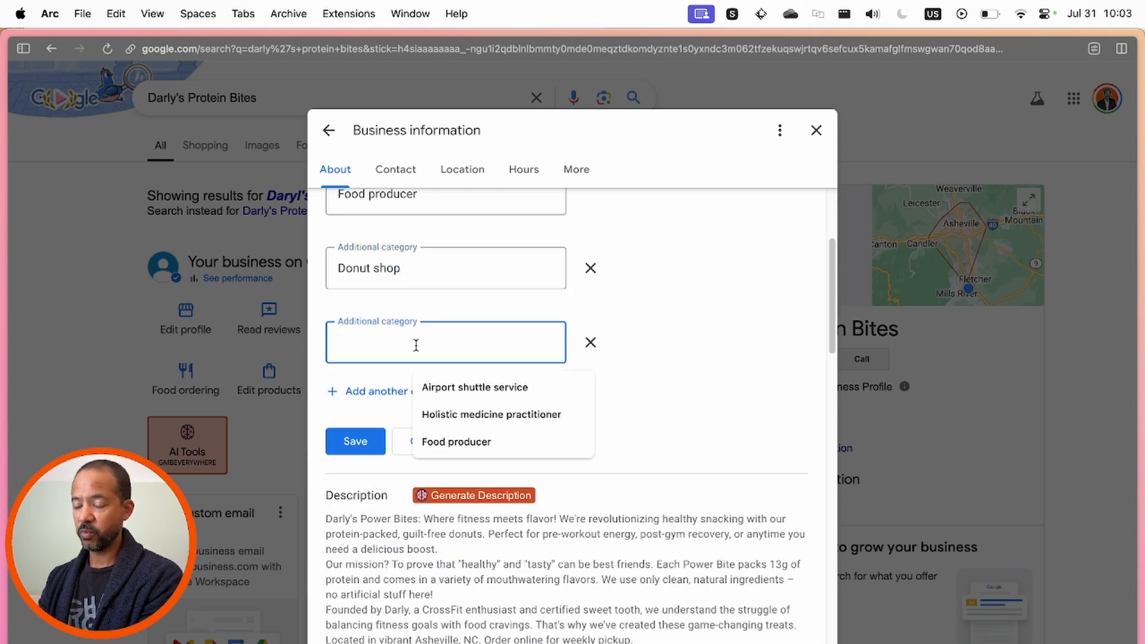
pyautogui.click(642, 362)
pyautogui.scroll(3, 642, 362)
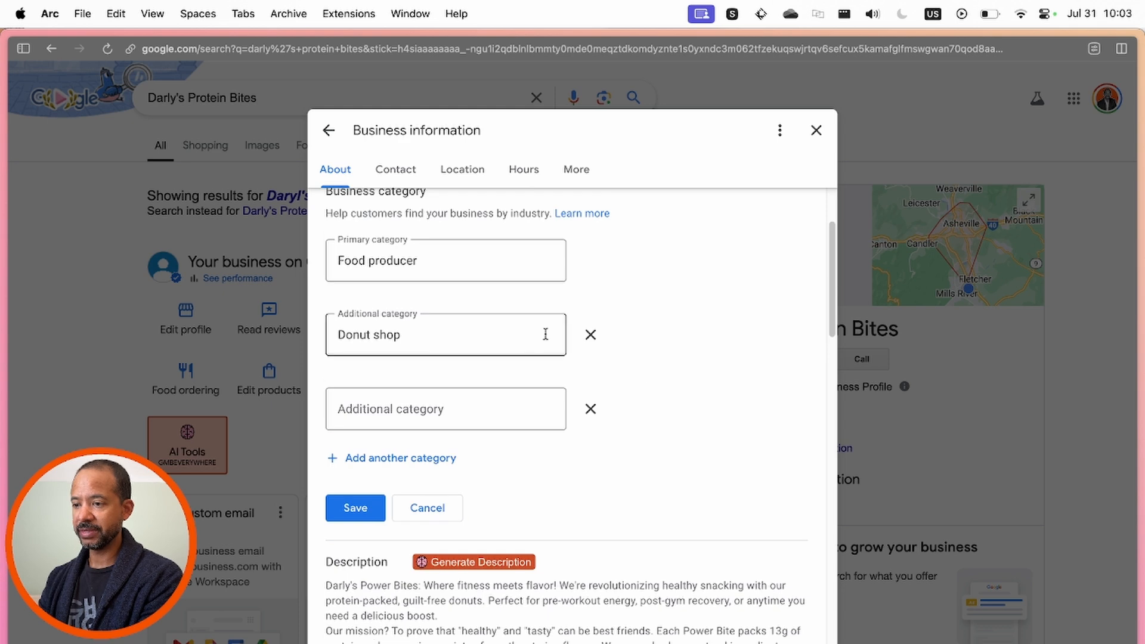
pyautogui.scroll(1, 521, 341)
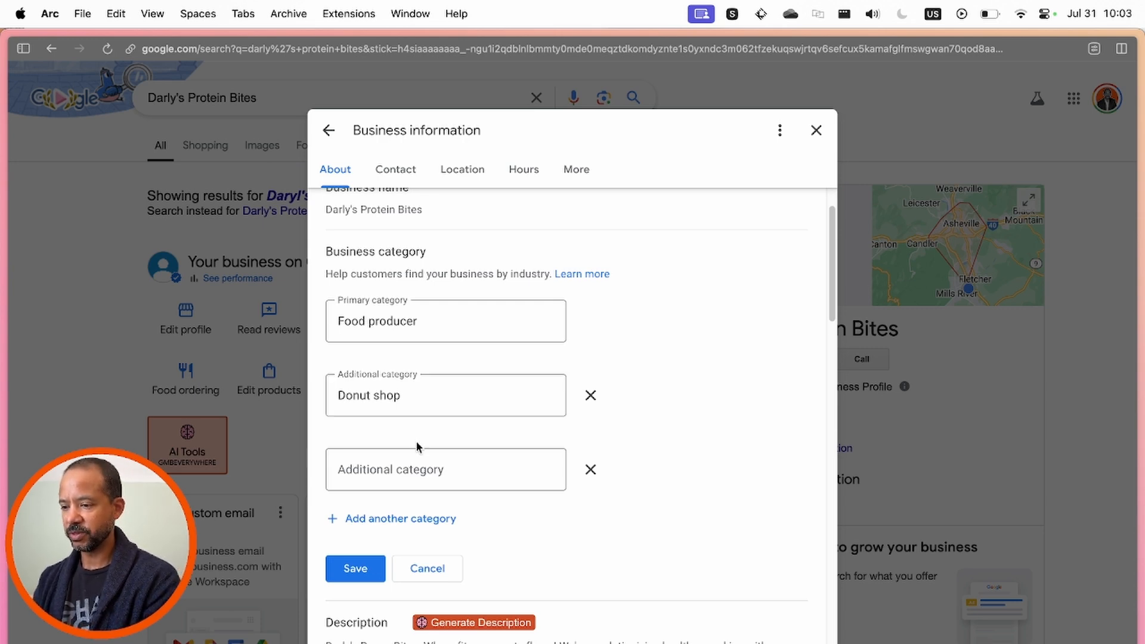
pyautogui.click(355, 568)
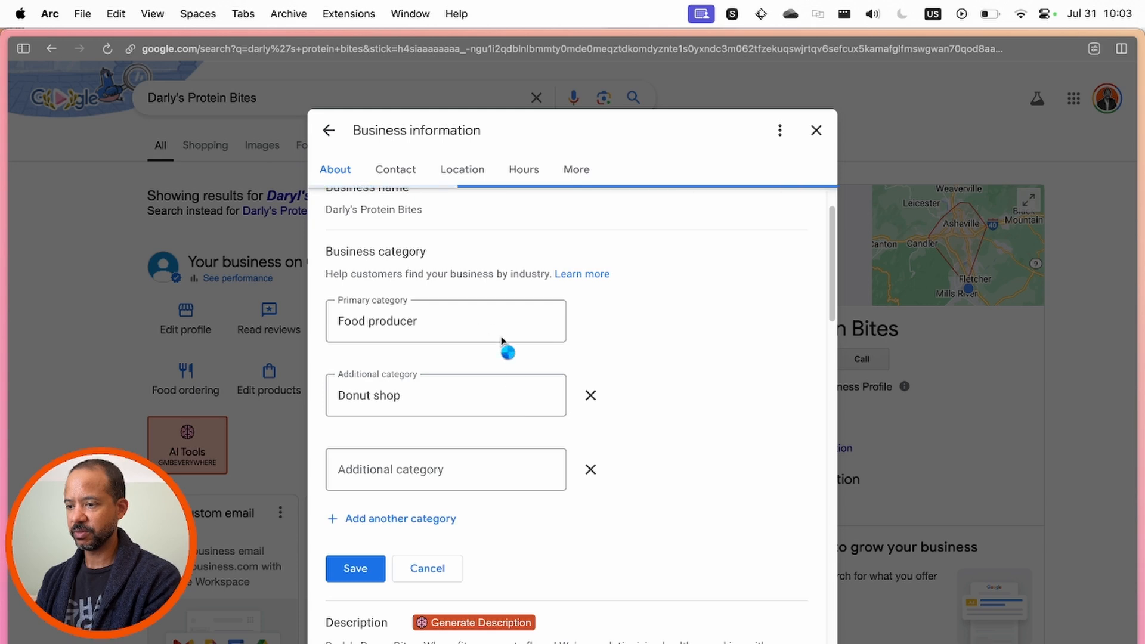
# Step: Review the saved categories, description, opening date, contact information, social profiles and location details in the business information
pyautogui.scroll(-3, 666, 385)
pyautogui.scroll(3, 666, 382)
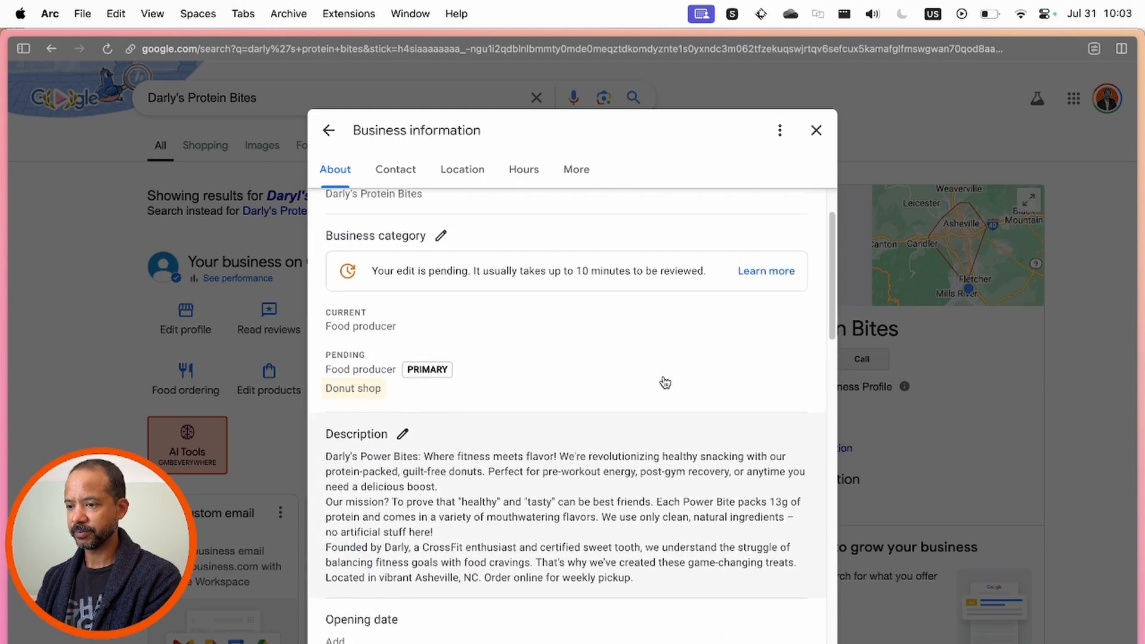
pyautogui.scroll(-2, 666, 383)
pyautogui.scroll(-2, 666, 382)
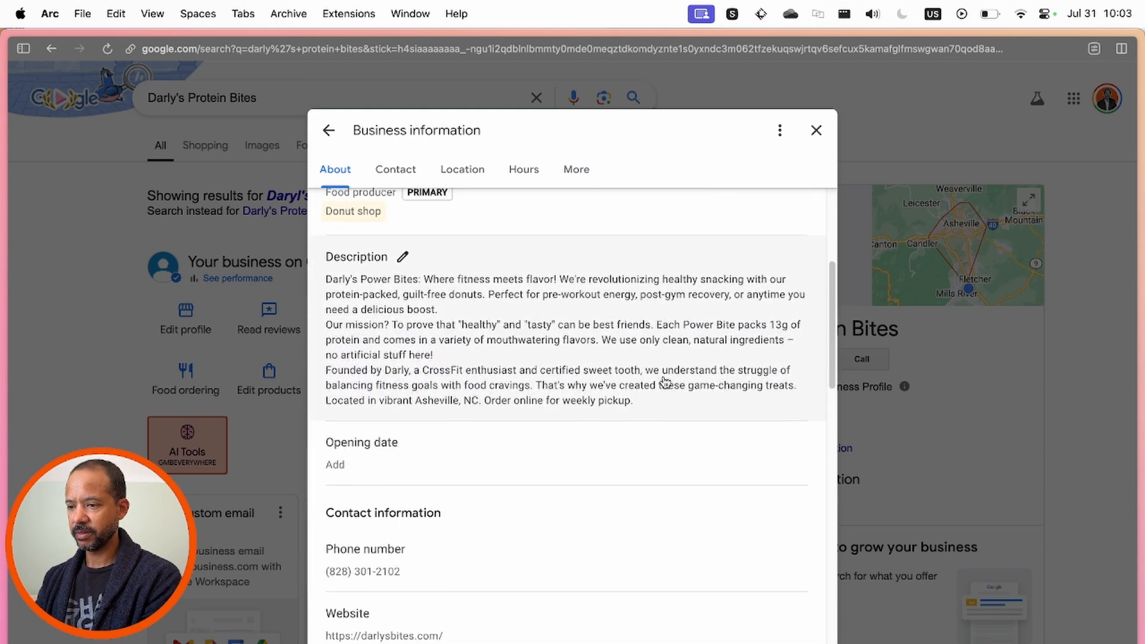
pyautogui.scroll(-2, 537, 357)
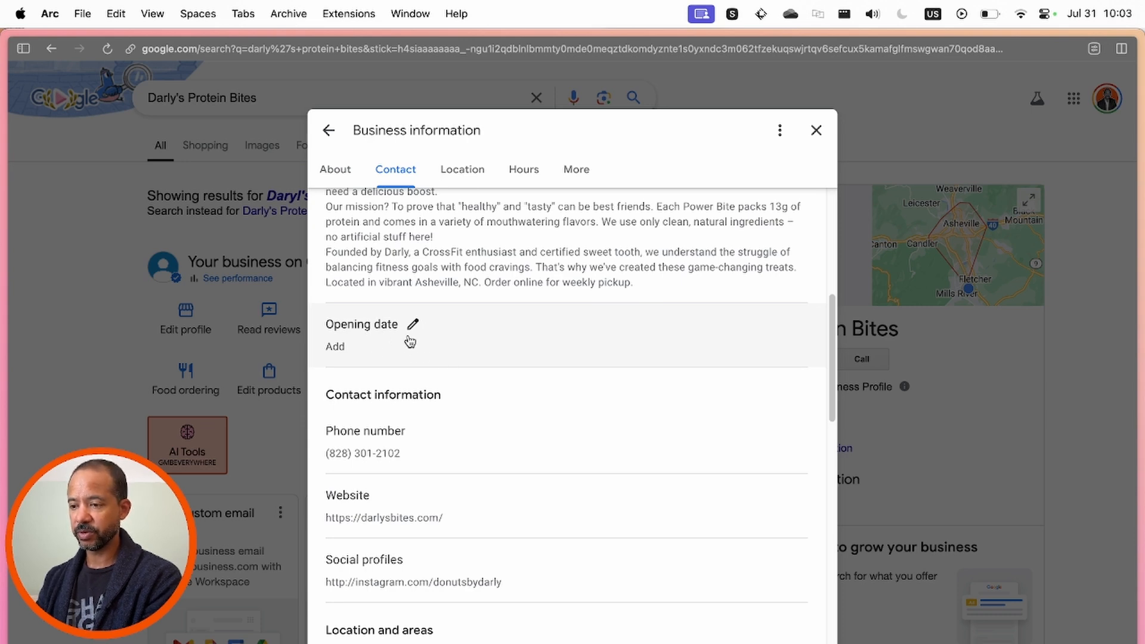
pyautogui.scroll(-2, 483, 355)
pyautogui.scroll(-3, 483, 357)
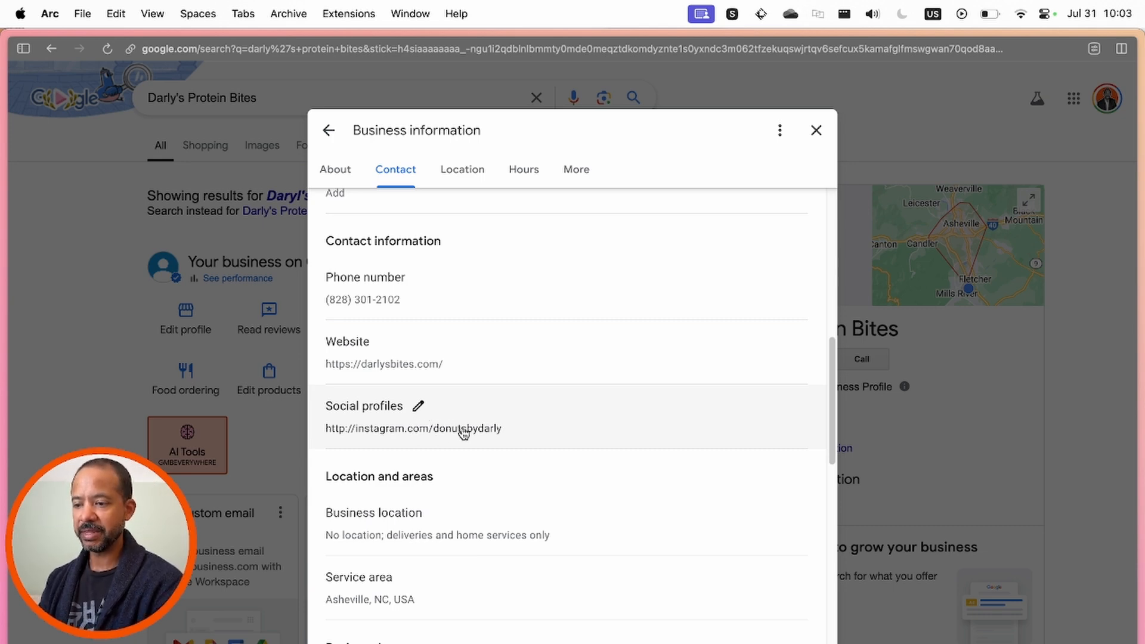
pyautogui.scroll(-3, 531, 428)
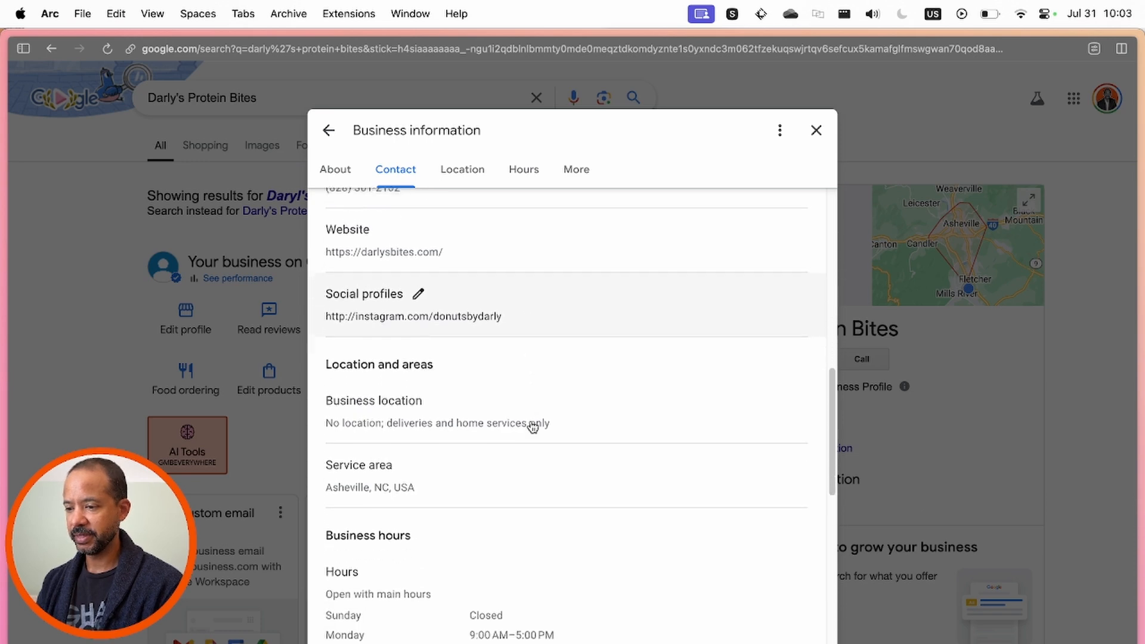
# Step: Check the business location's address visibility option without changing it, and review the service area, business hours and additional hour types
pyautogui.click(439, 393)
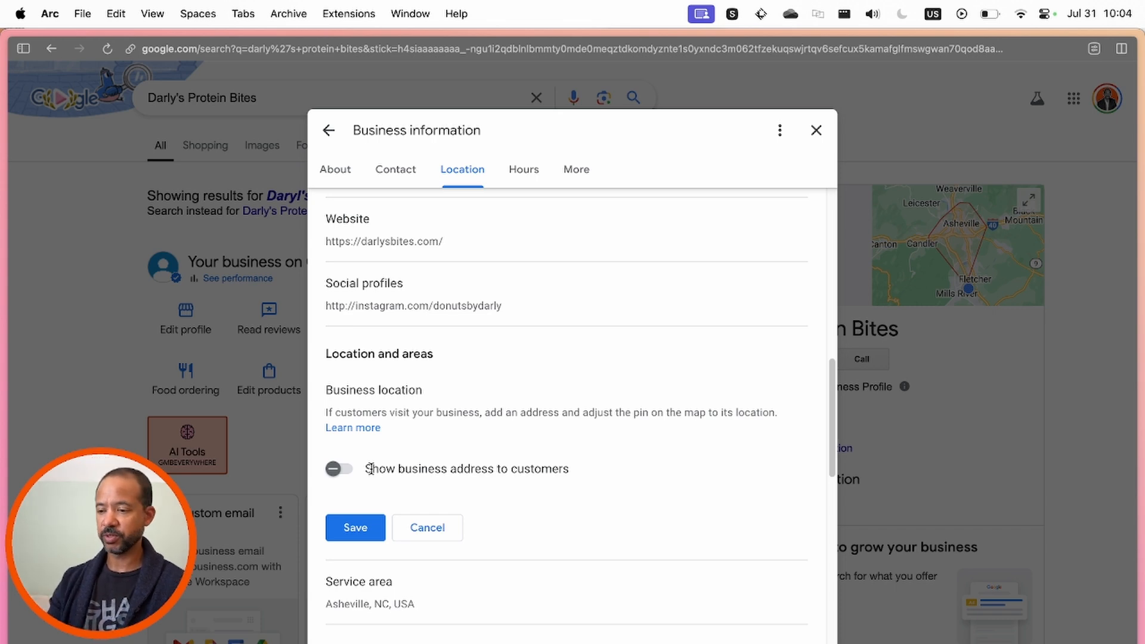
pyautogui.click(417, 528)
pyautogui.scroll(-1, 485, 437)
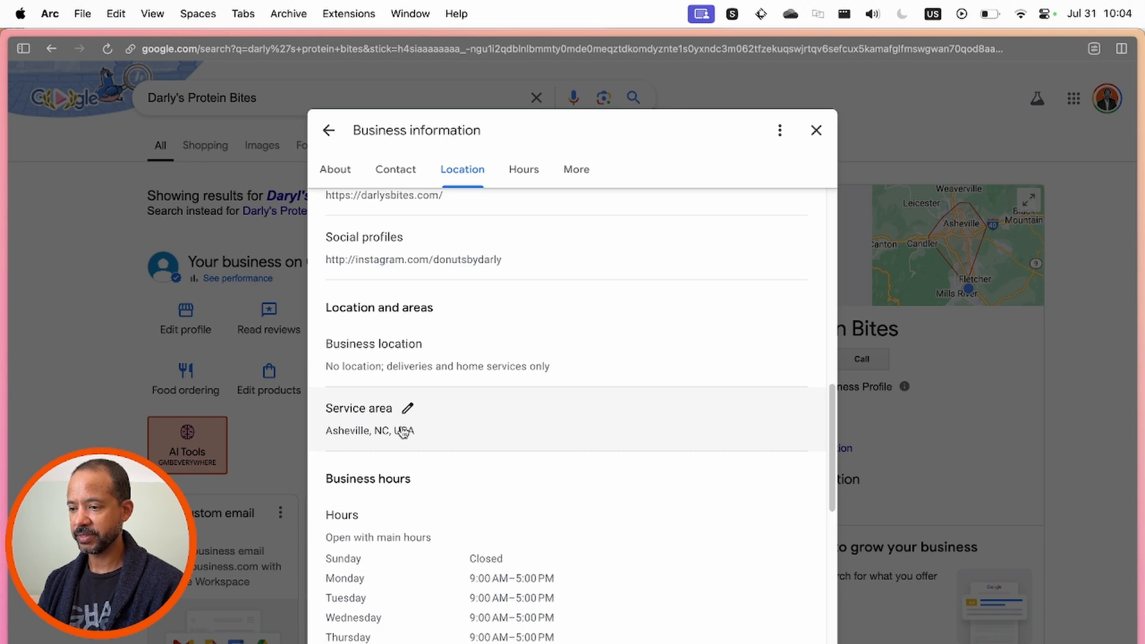
pyautogui.scroll(-3, 401, 430)
pyautogui.scroll(-3, 432, 446)
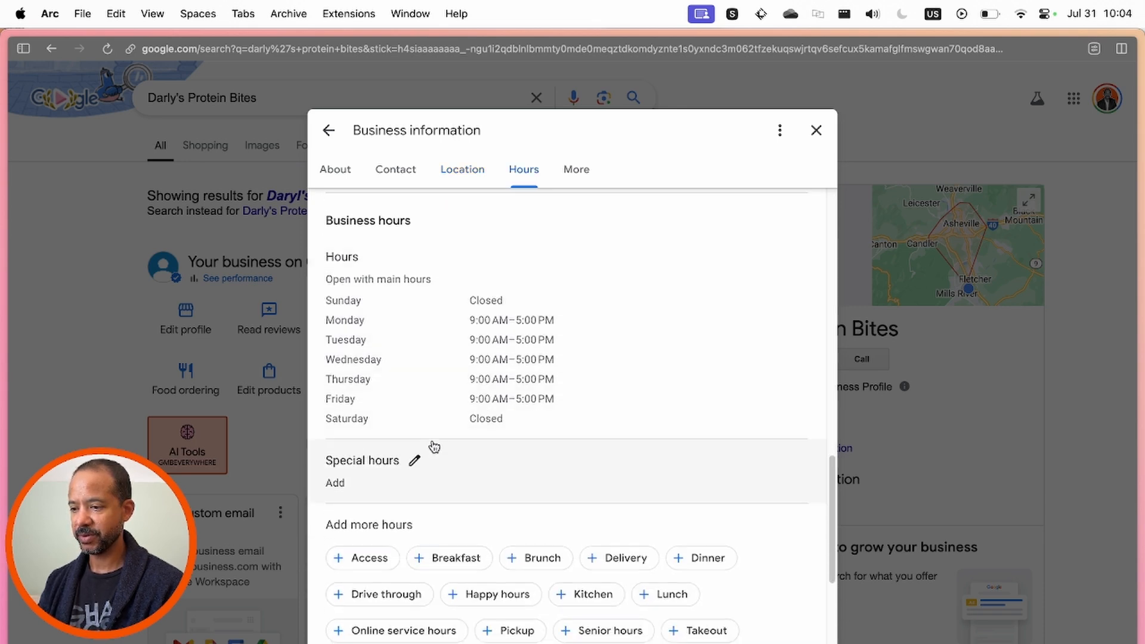
pyautogui.scroll(-3, 380, 480)
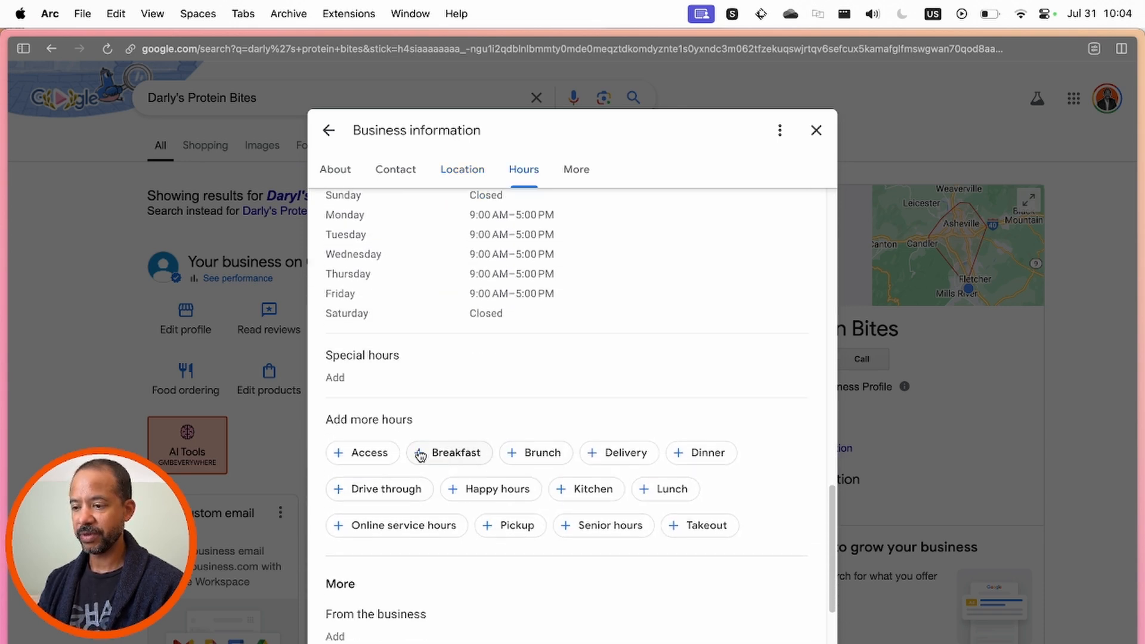
pyautogui.scroll(-4, 519, 472)
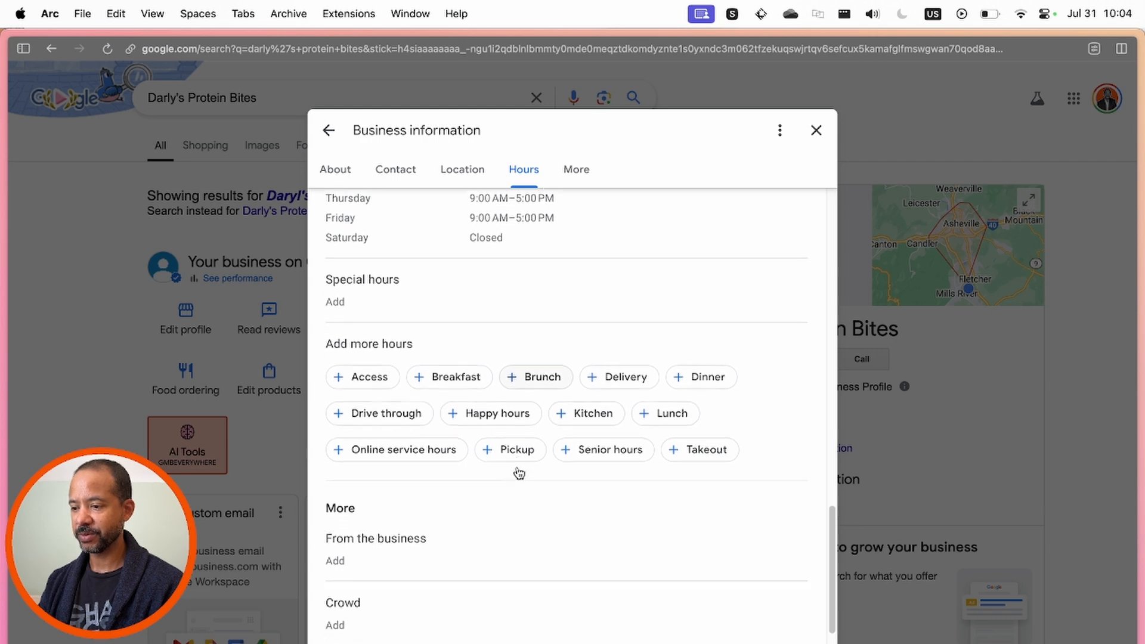
# Step: Examine the ownership attributes offered under From the business and cancel without setting any
pyautogui.click(397, 459)
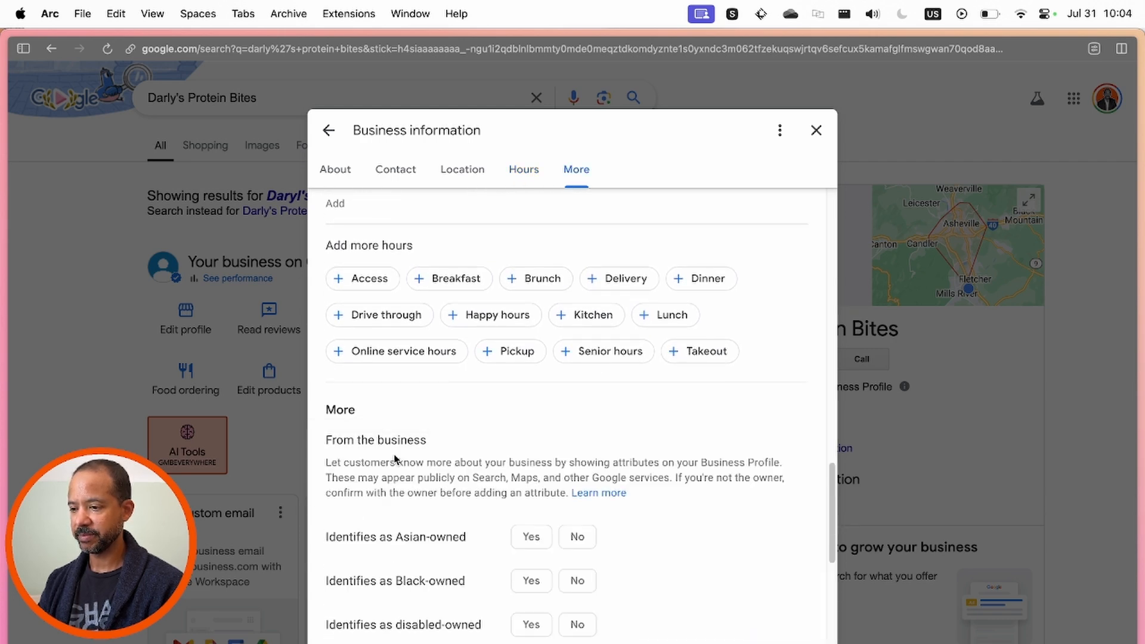
pyautogui.scroll(-4, 569, 450)
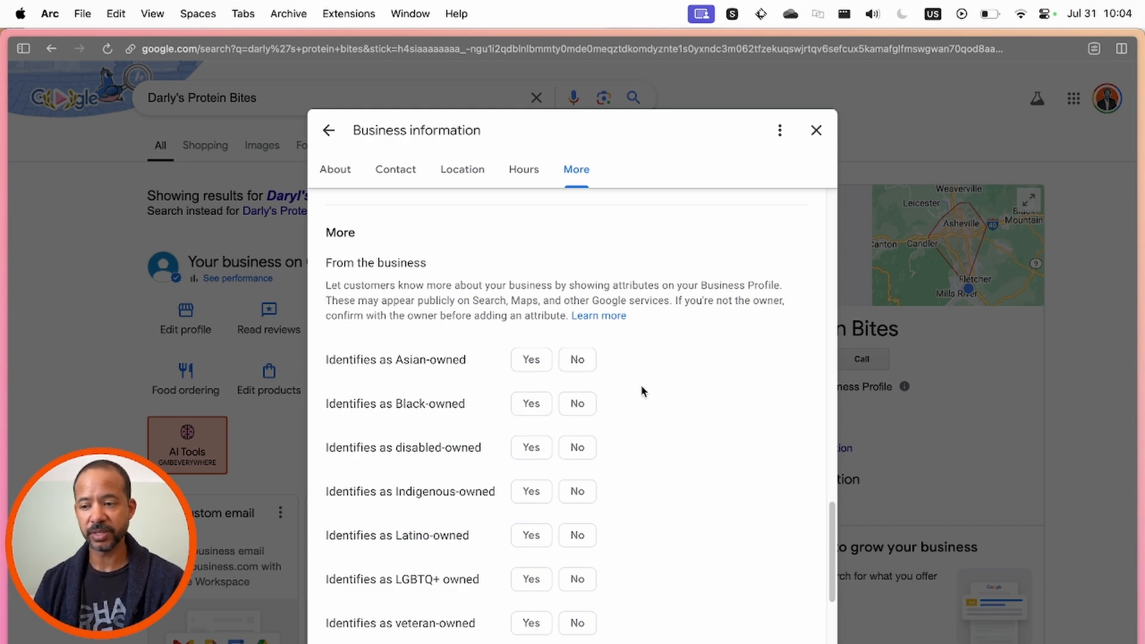
pyautogui.scroll(-3, 637, 385)
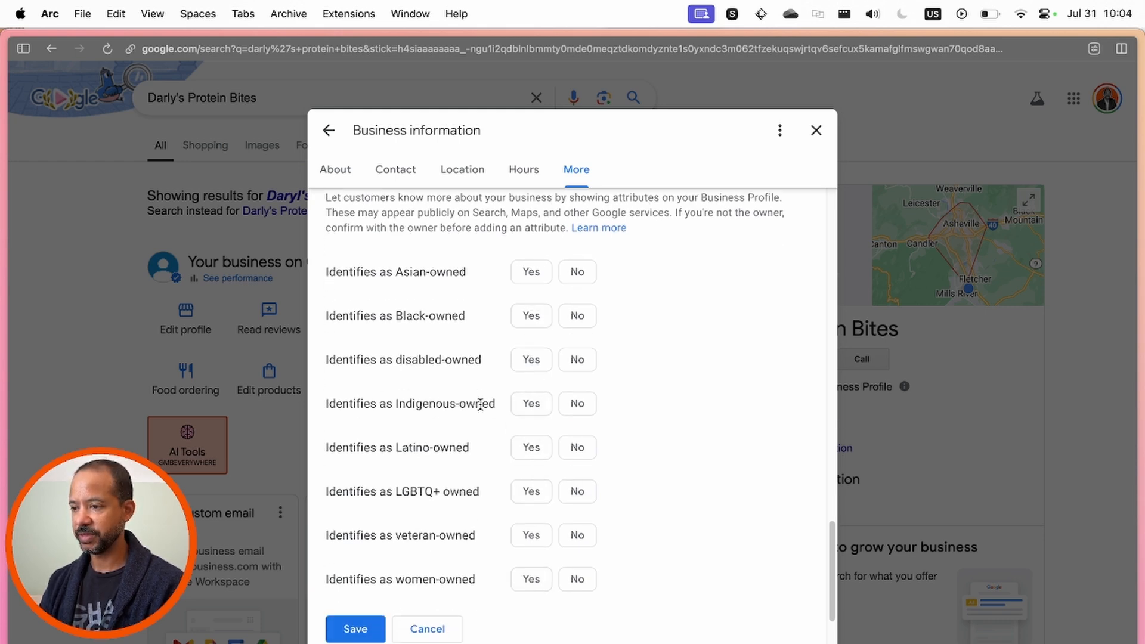
pyautogui.scroll(1, 480, 404)
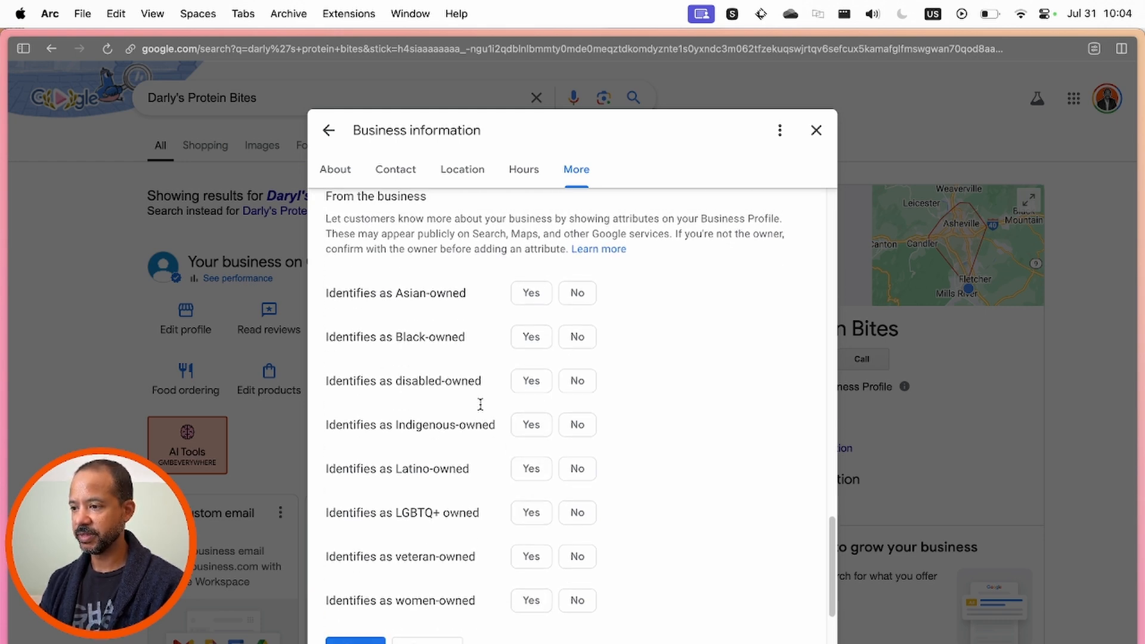
pyautogui.click(420, 641)
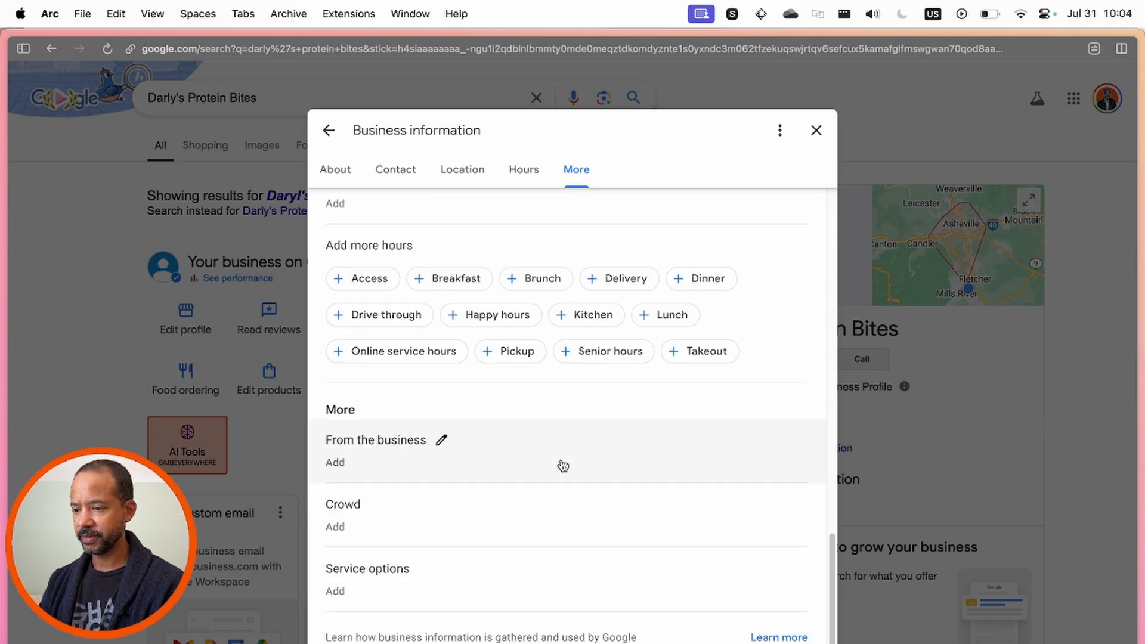
# Step: Check the attribute offered under Crowd and cancel without choosing an answer
pyautogui.click(466, 513)
pyautogui.scroll(-1, 559, 503)
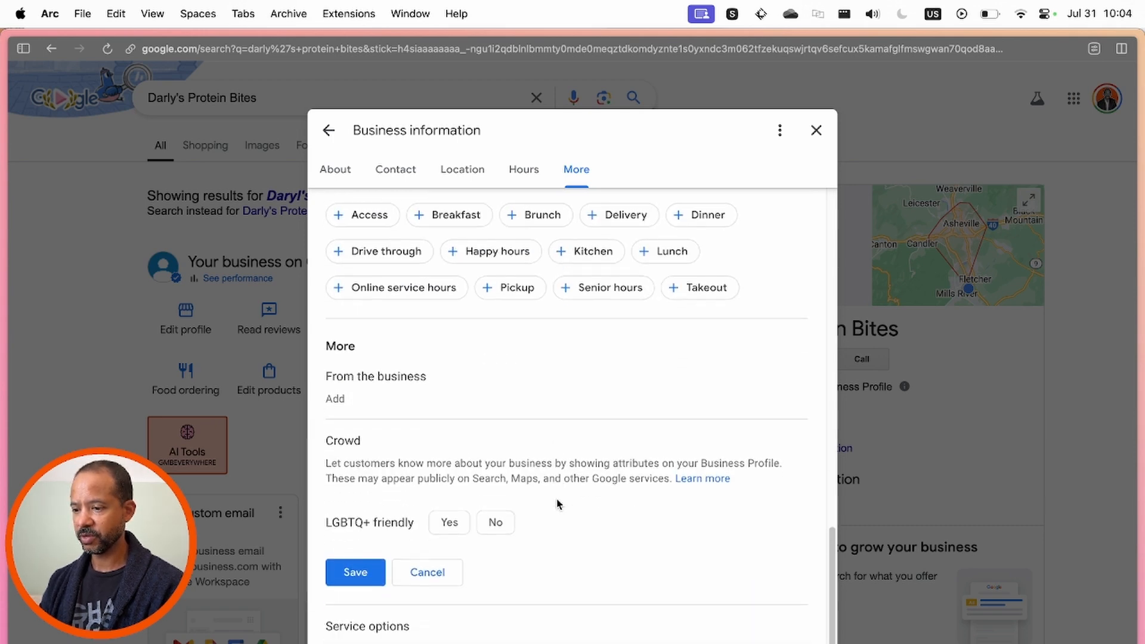
pyautogui.scroll(-1, 559, 504)
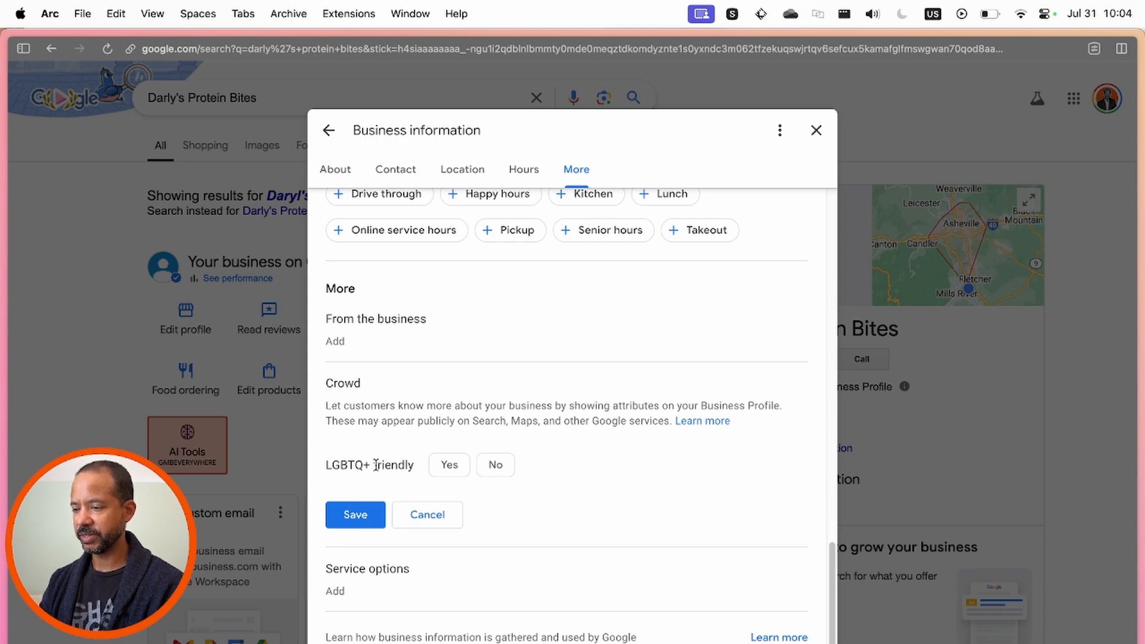
pyautogui.click(427, 514)
# Step: Set Offers delivery to Yes in the service options, save it, and close the business information
pyautogui.click(401, 588)
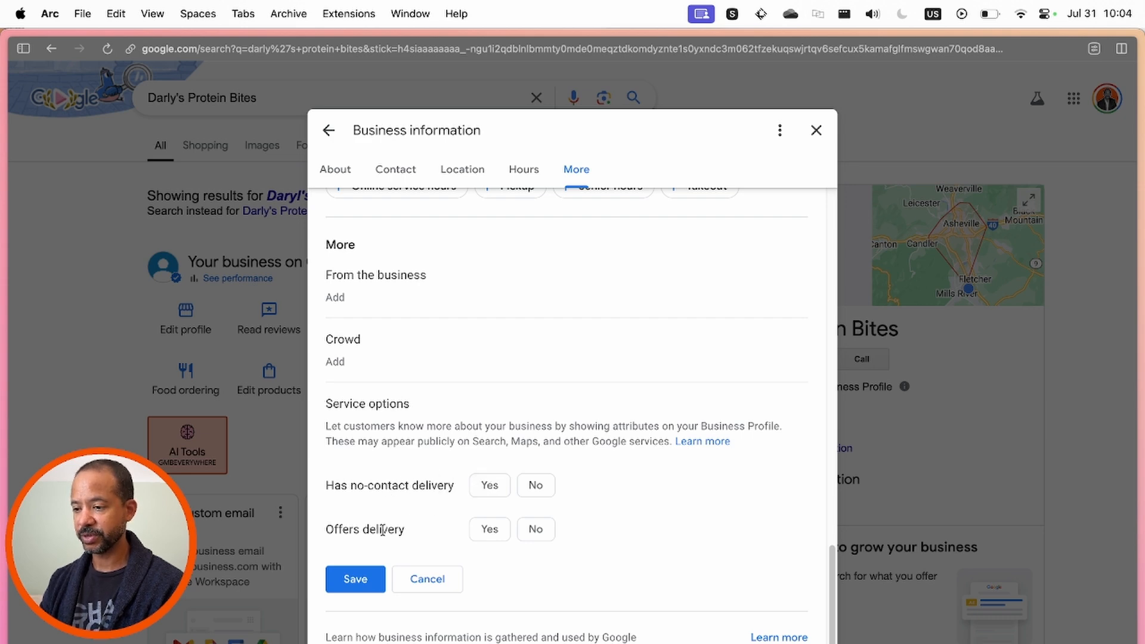
pyautogui.click(487, 532)
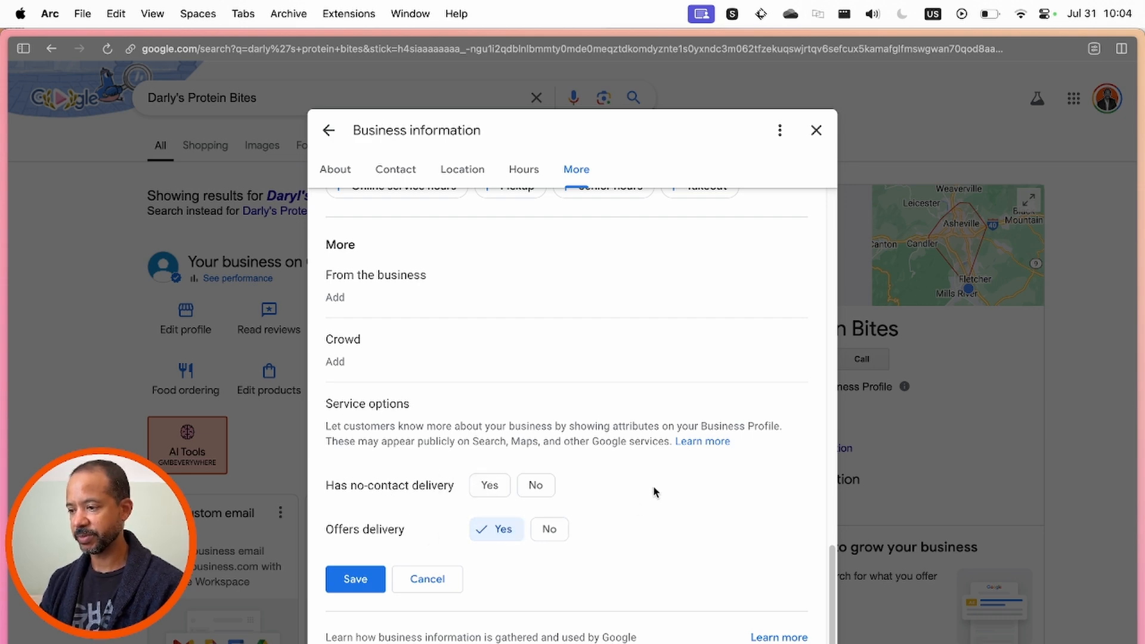
pyautogui.click(376, 579)
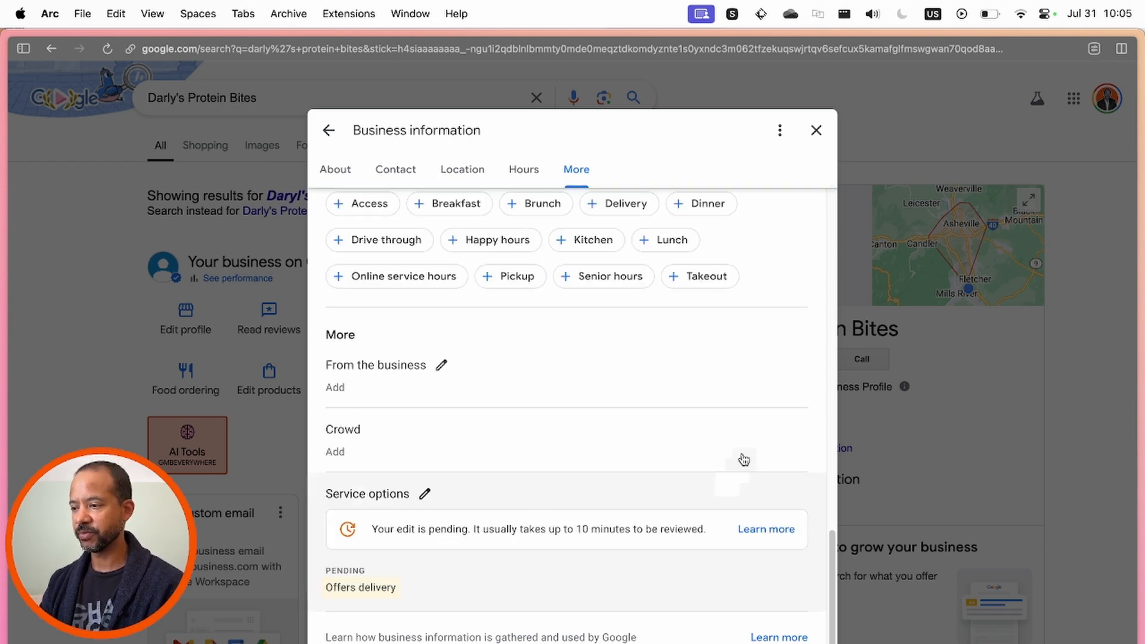
pyautogui.click(815, 130)
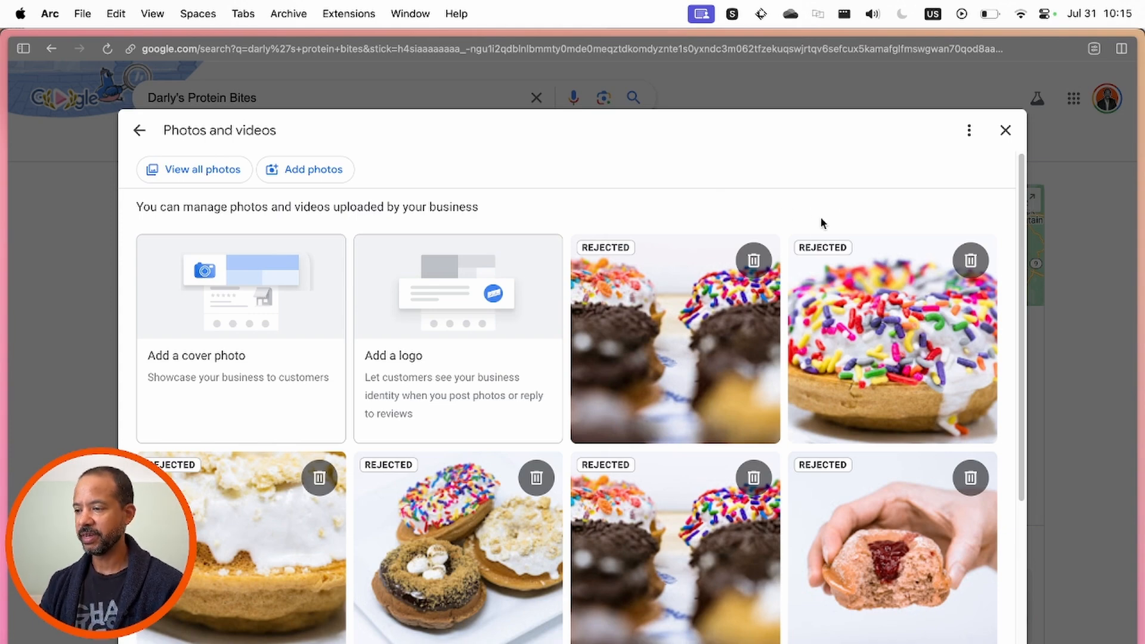
# Step: Look through the business's uploaded photos and add the Darly's power bites image as the logo, saving it with the full crop
pyautogui.scroll(-3, 712, 438)
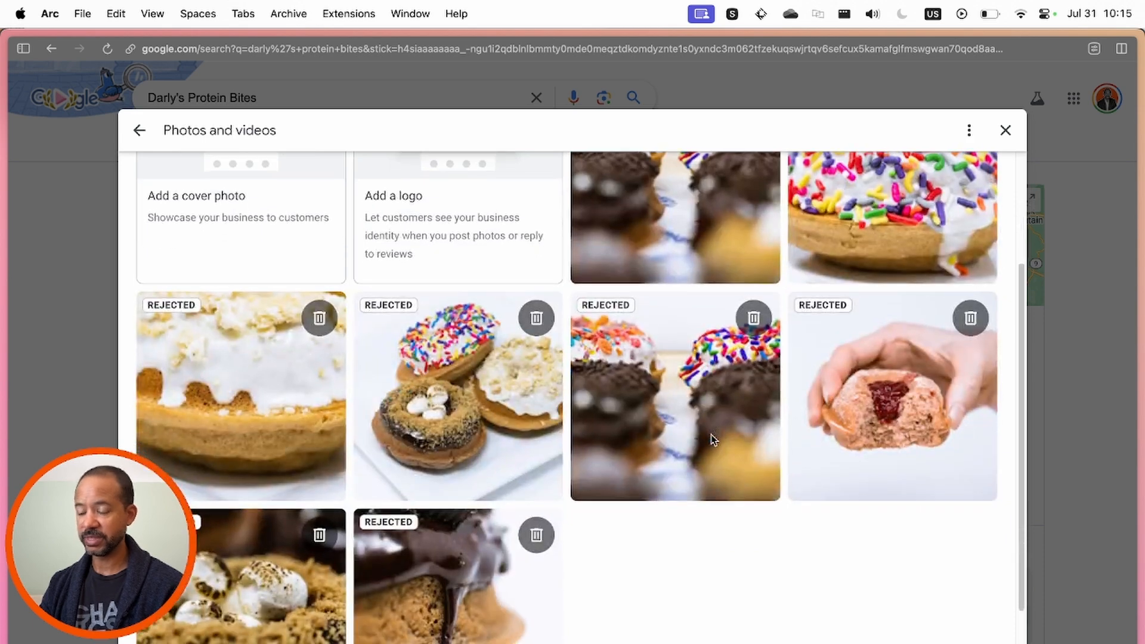
pyautogui.scroll(3, 712, 440)
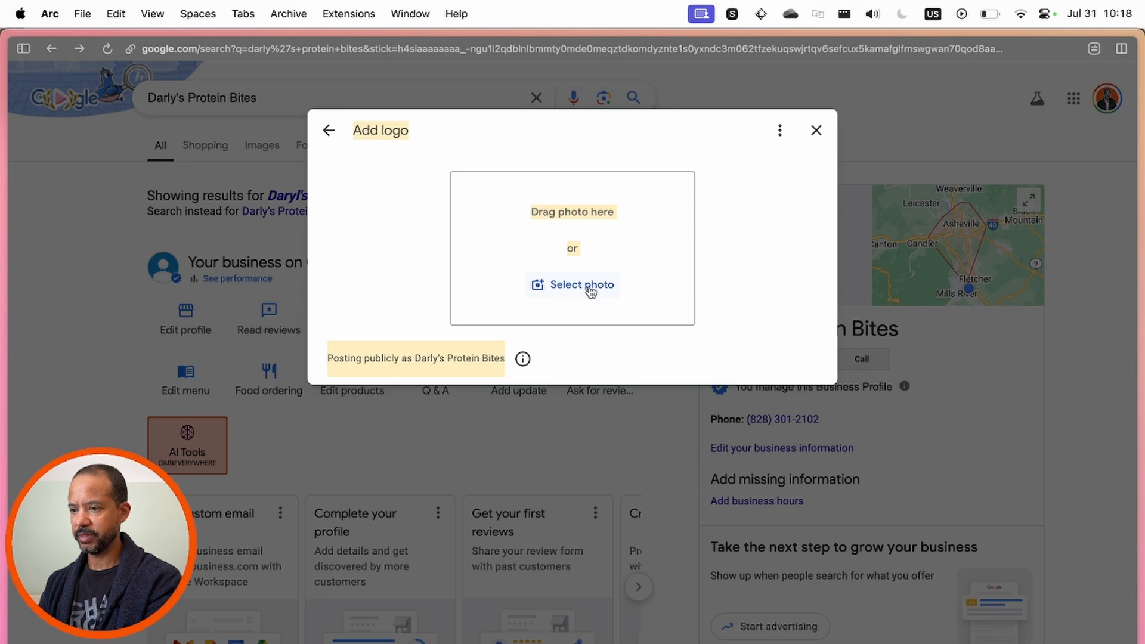
pyautogui.press('super+Tab')
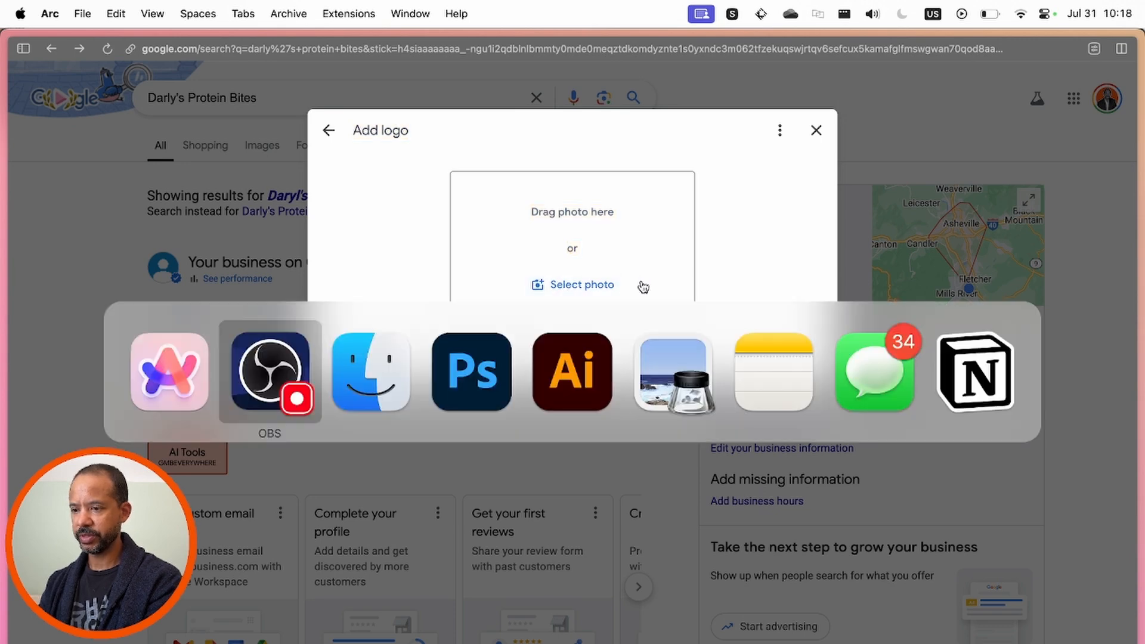
pyautogui.press('super+Tab')
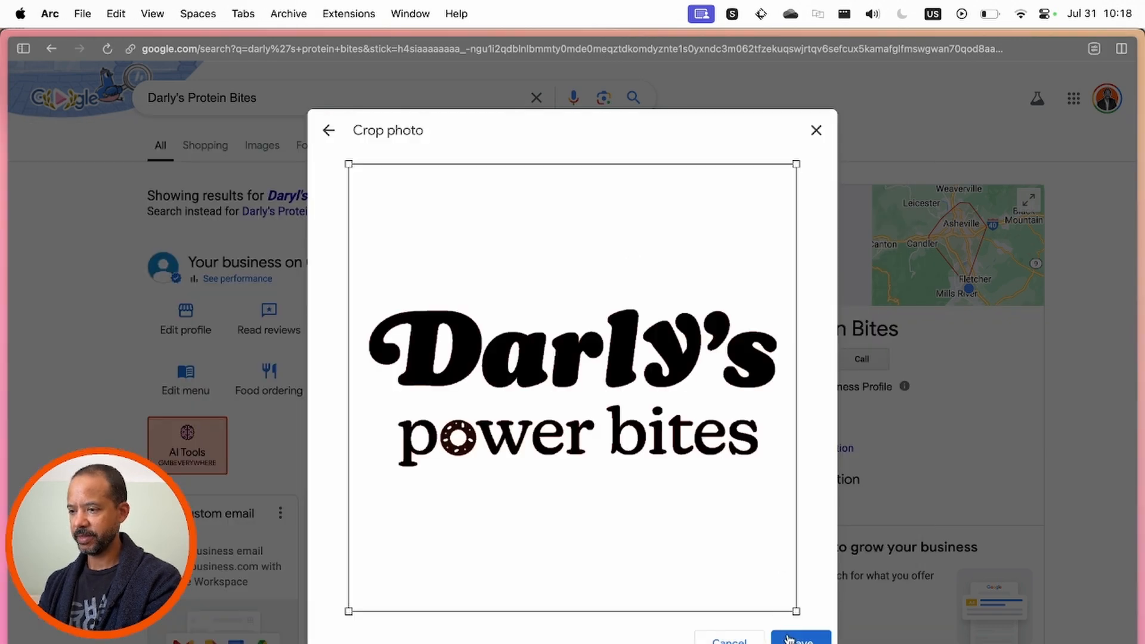
pyautogui.click(788, 639)
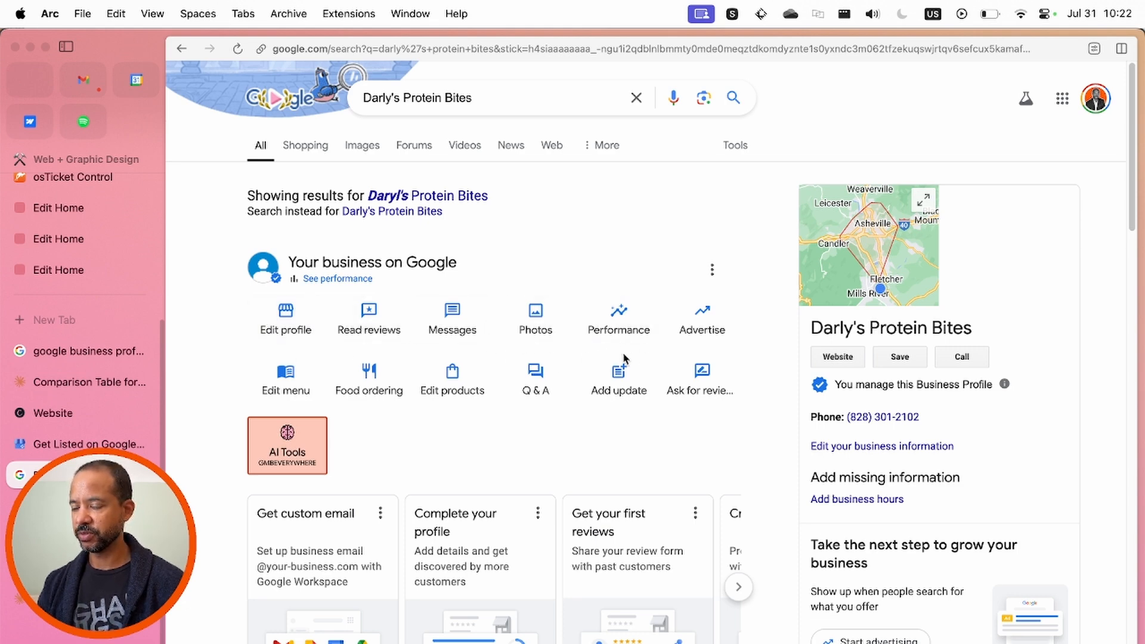
# Step: Browse the profile's suggestion cards, inspect the form for creating an offer, and discard it without posting
pyautogui.scroll(-2, 584, 390)
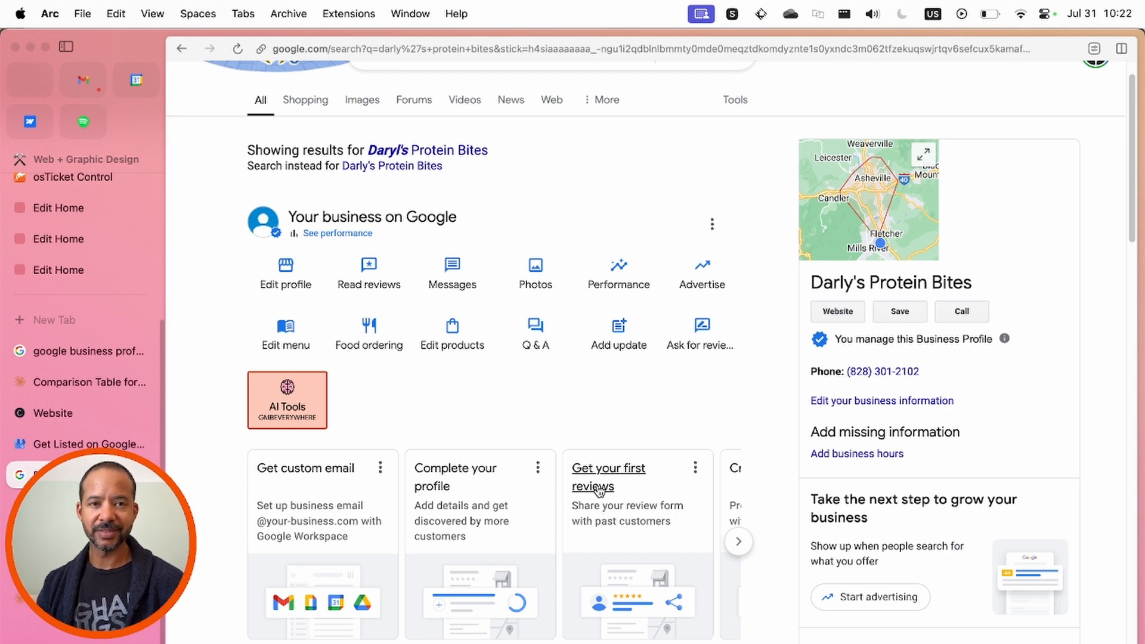
pyautogui.click(740, 541)
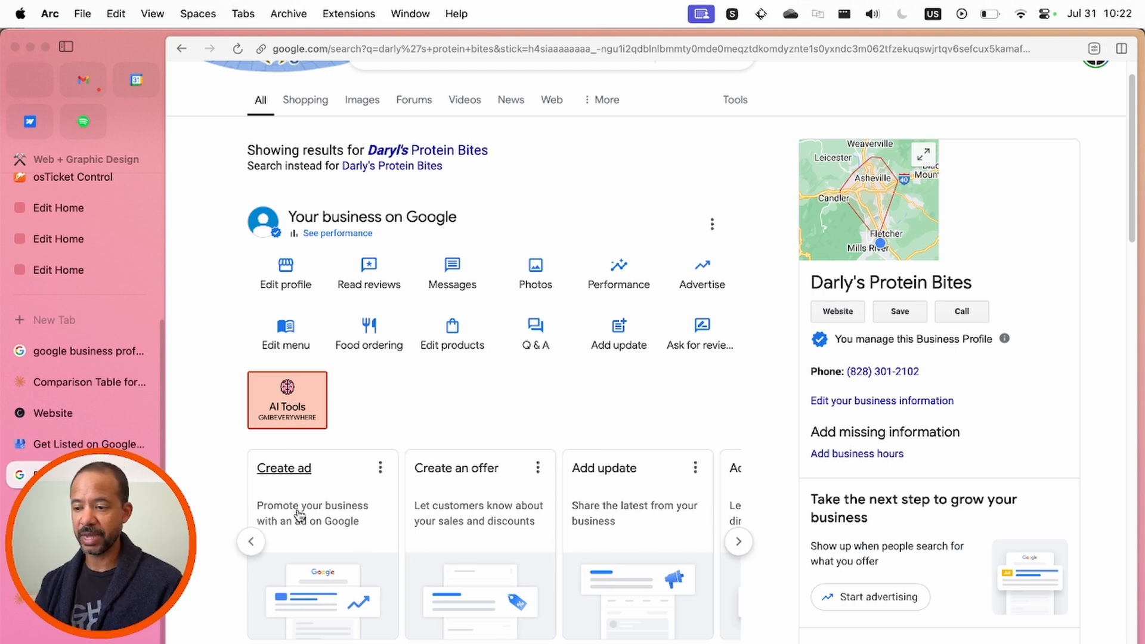
pyautogui.click(502, 520)
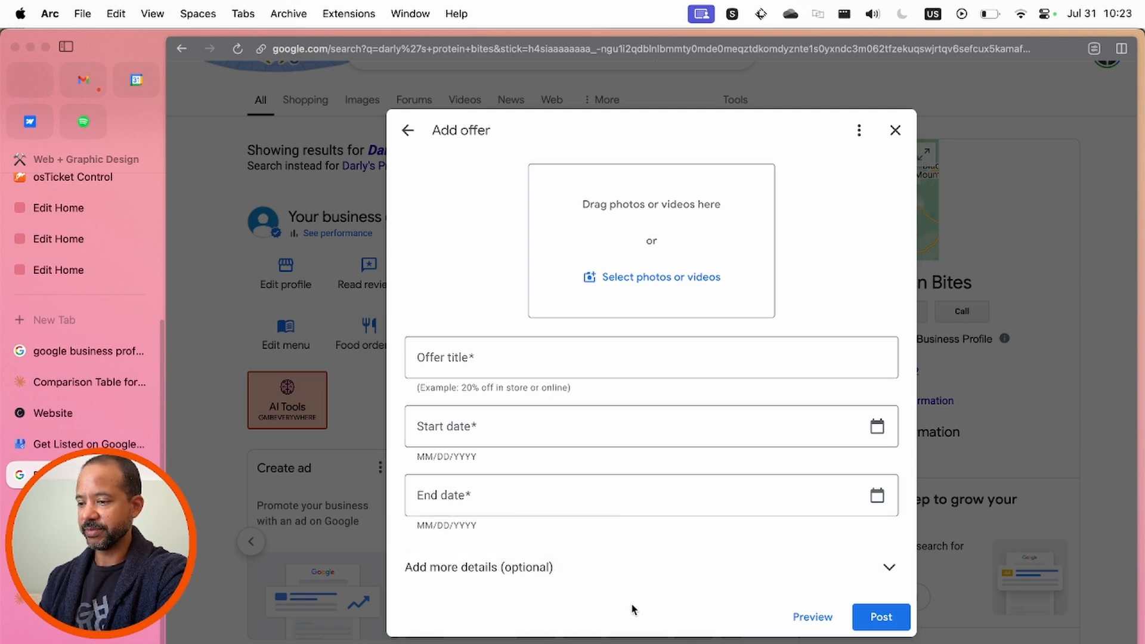
pyautogui.click(949, 564)
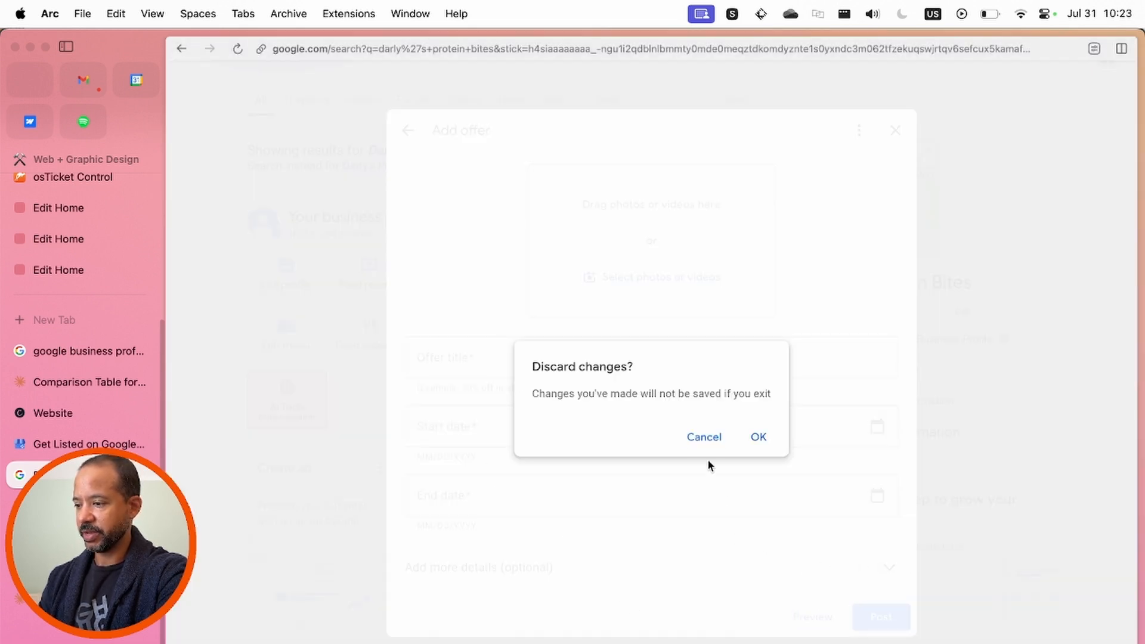
pyautogui.click(757, 438)
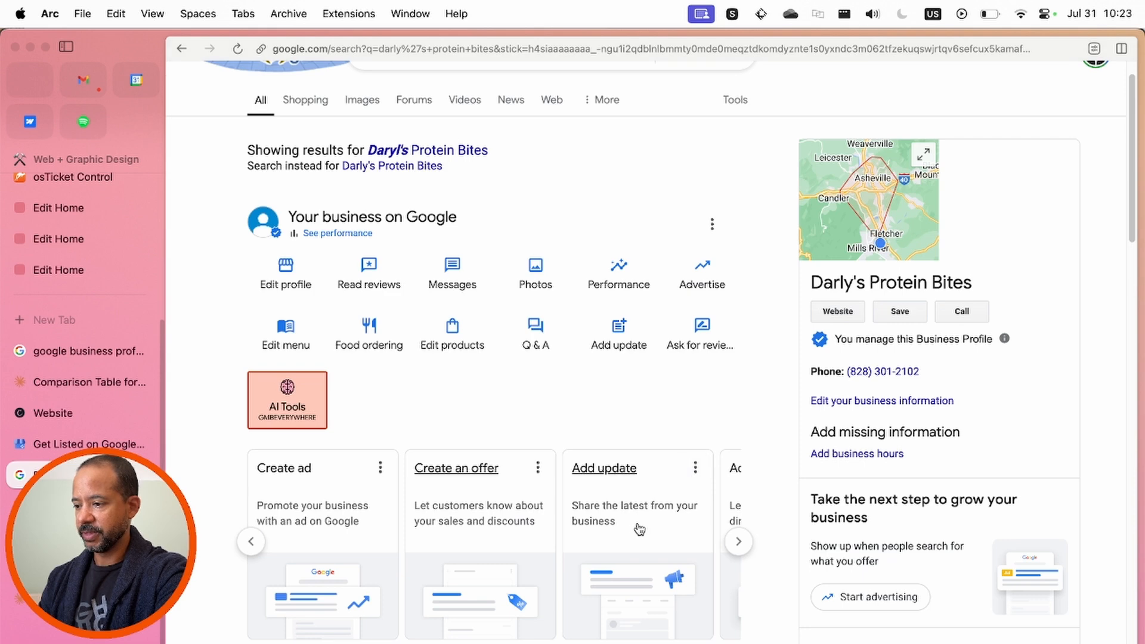
# Step: Inspect the Add update form and its available button options, and close it without posting
pyautogui.click(611, 521)
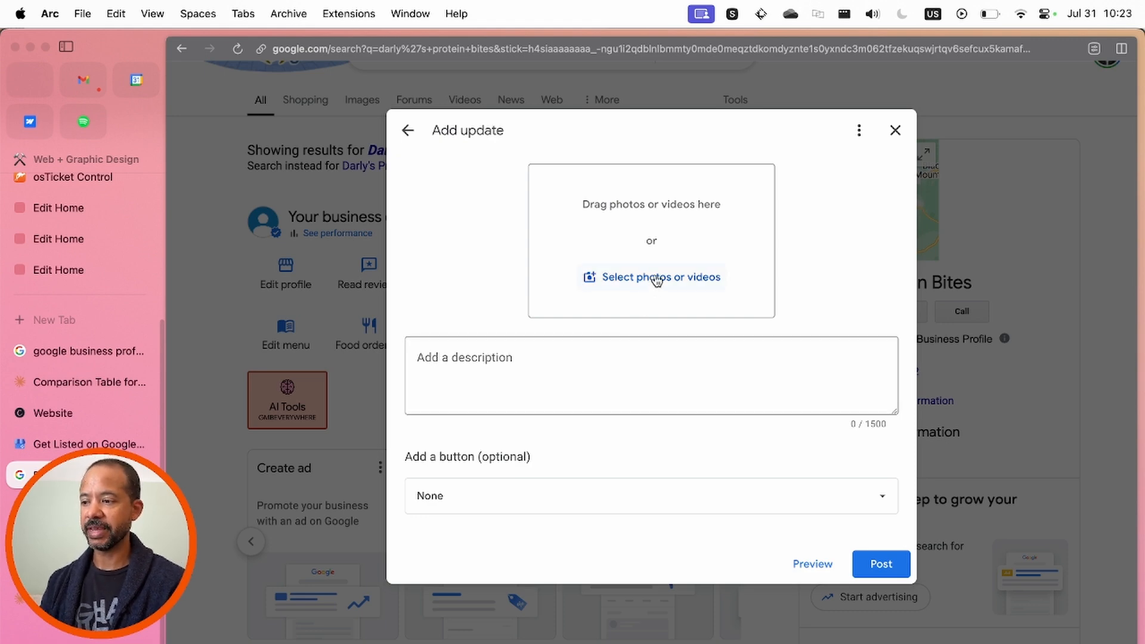
pyautogui.click(491, 501)
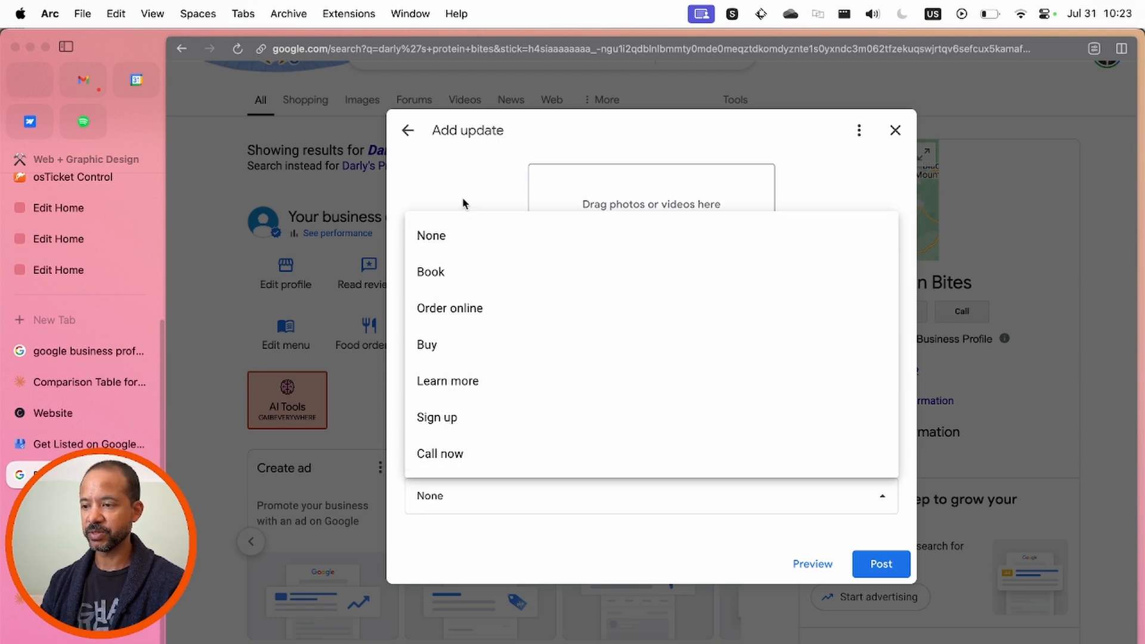
pyautogui.click(574, 160)
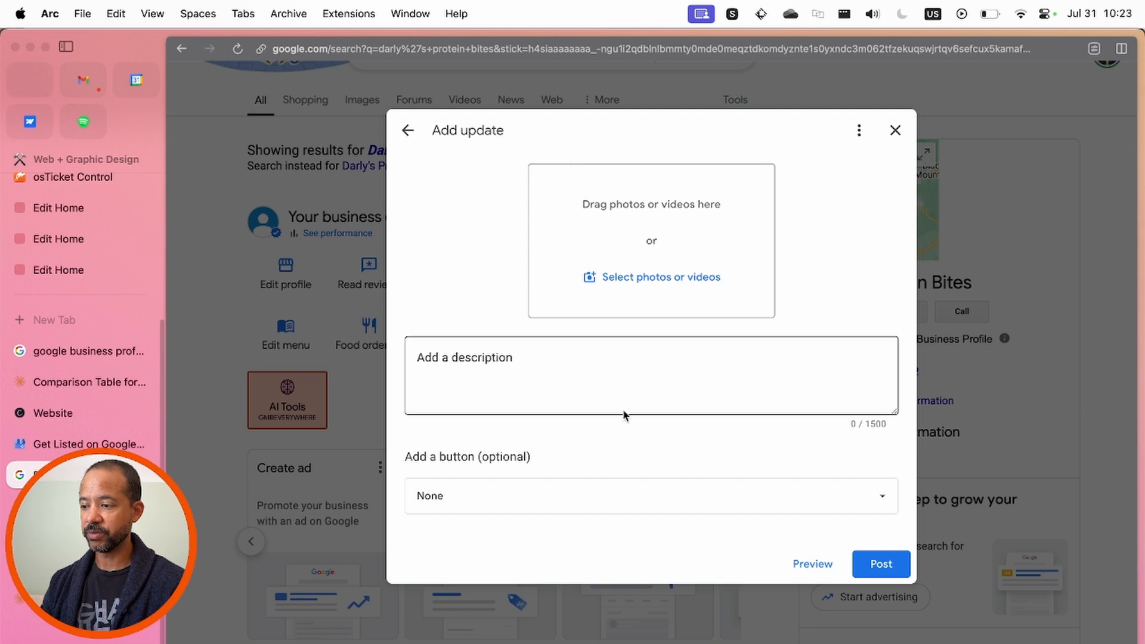
pyautogui.click(894, 129)
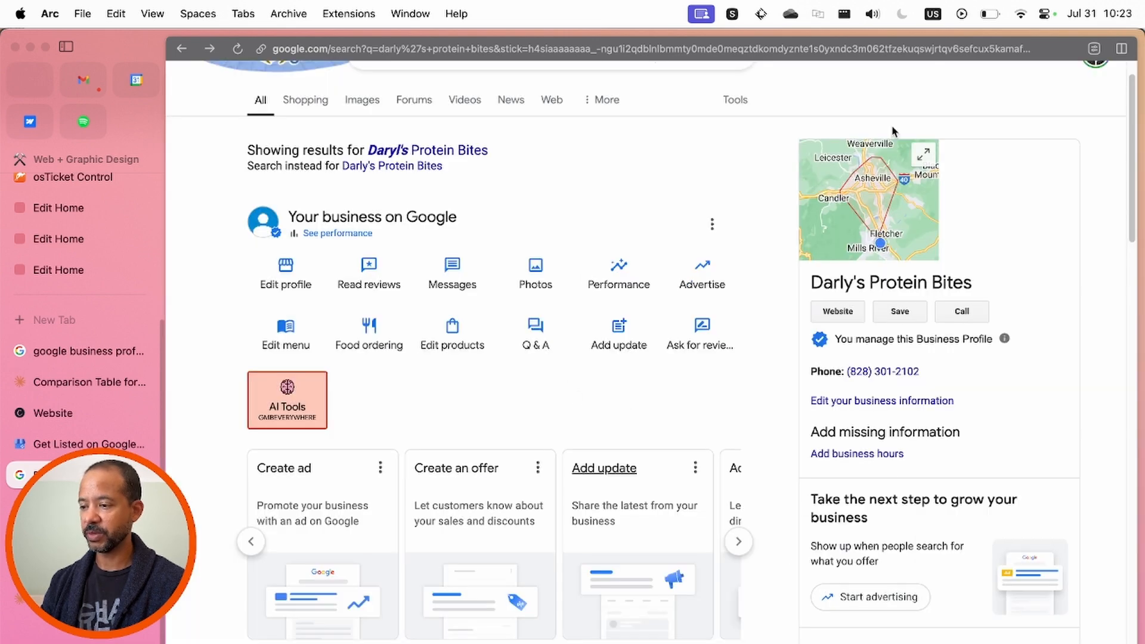
# Step: Browse the remaining suggestion cards, such as food ordering, performance report and menu, and return to the Create ad card
pyautogui.click(740, 541)
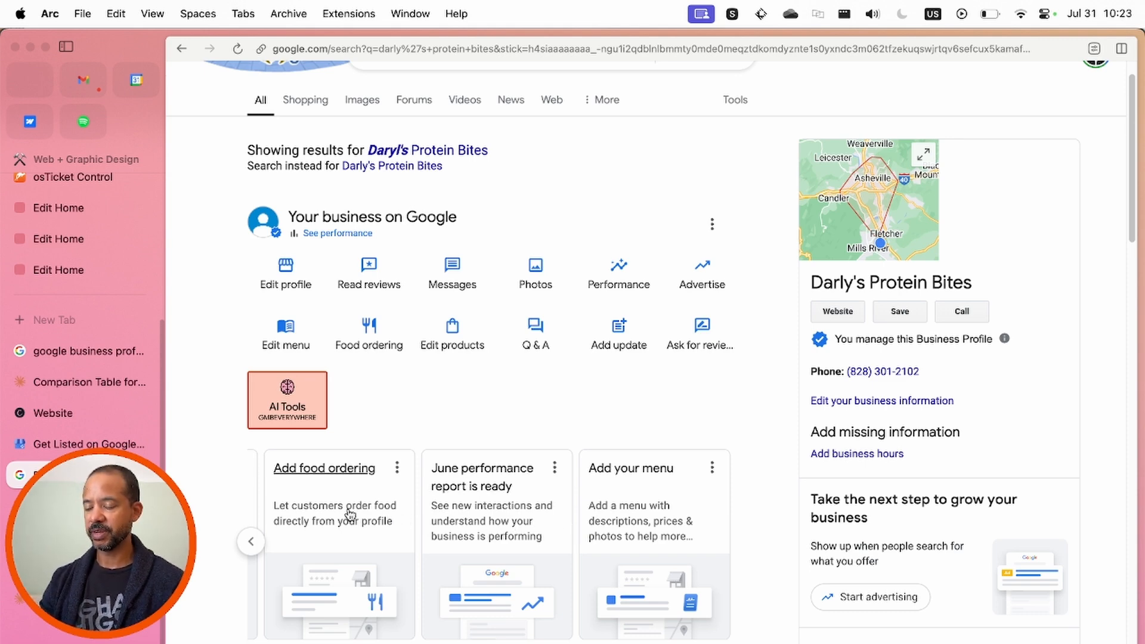
pyautogui.click(250, 541)
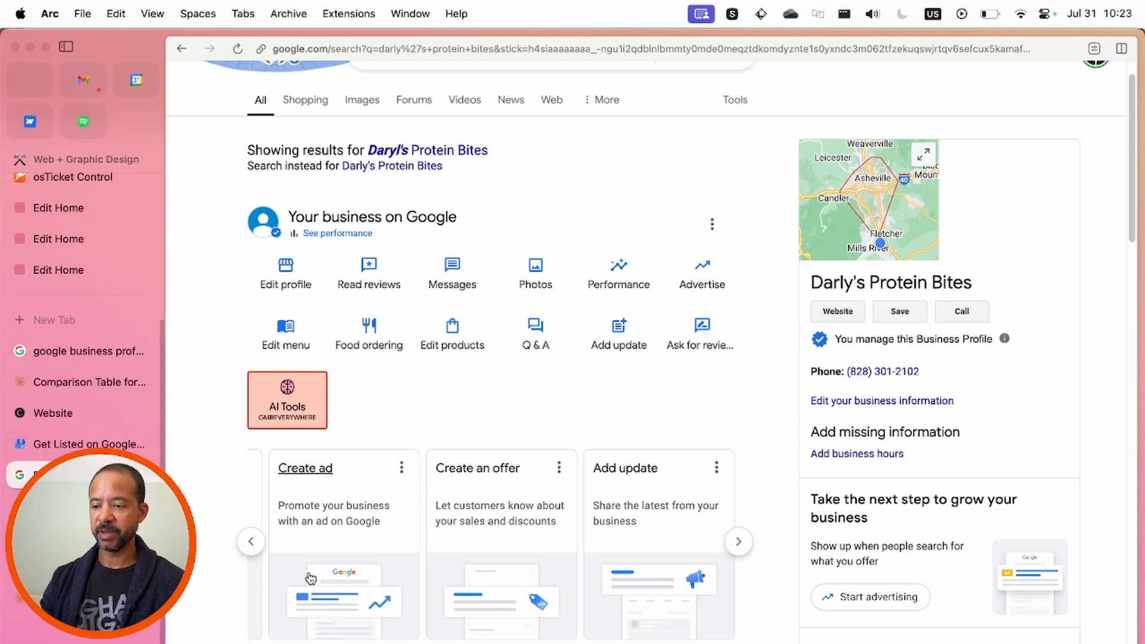